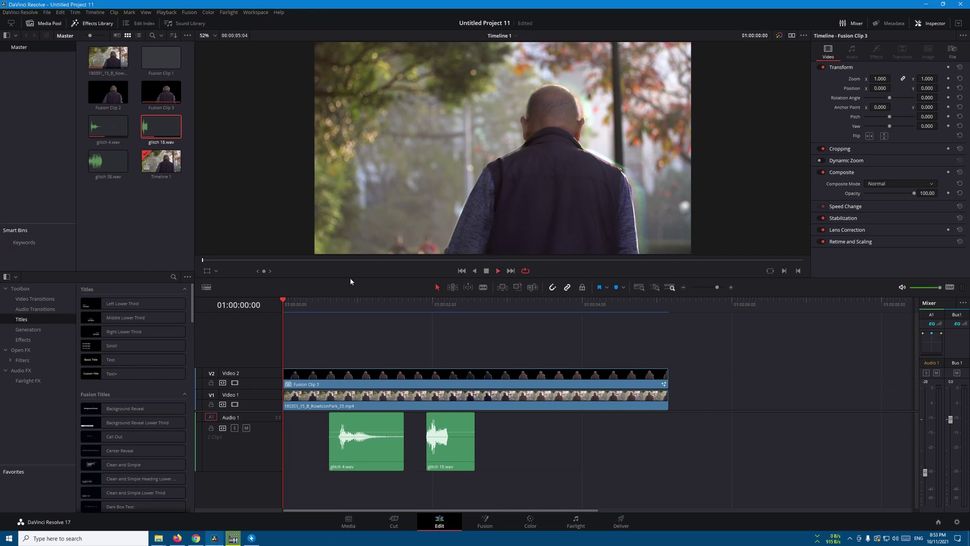
Preview the edit, then delete the old fusion clip and both glitch sound clips
key(space)
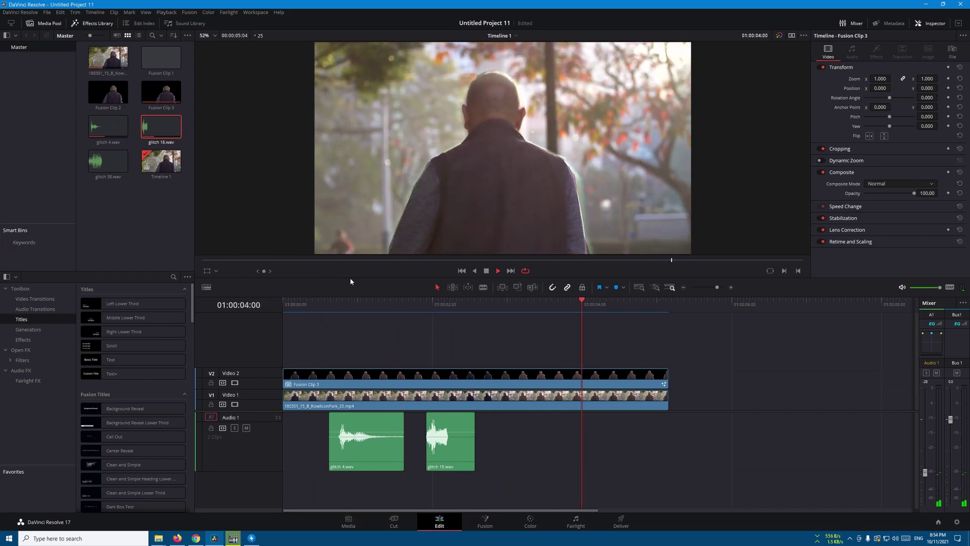
key(space)
key(Delete)
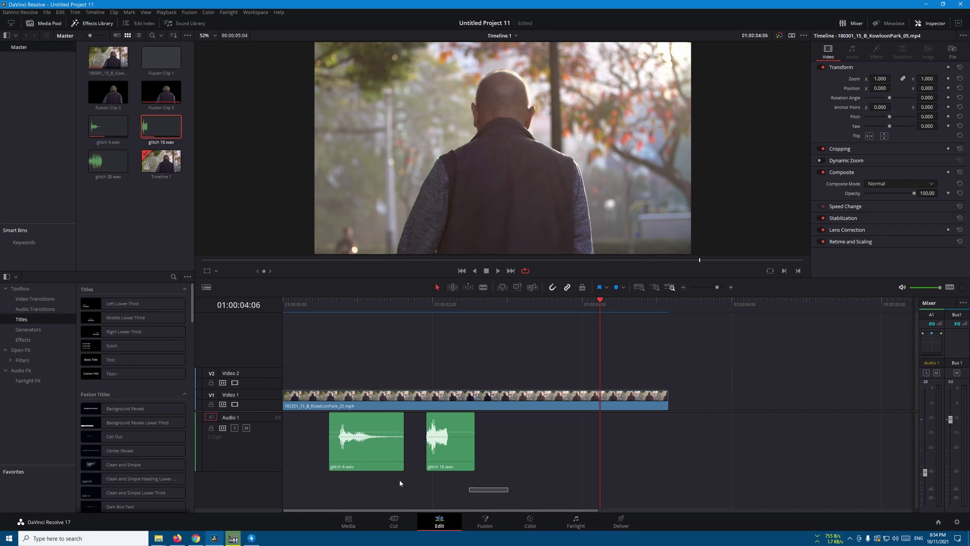
drag(400, 479, 506, 429)
key(Delete)
Copy the park clip from Video 1 onto Video 2 and select the copy at the first frame
click(361, 407)
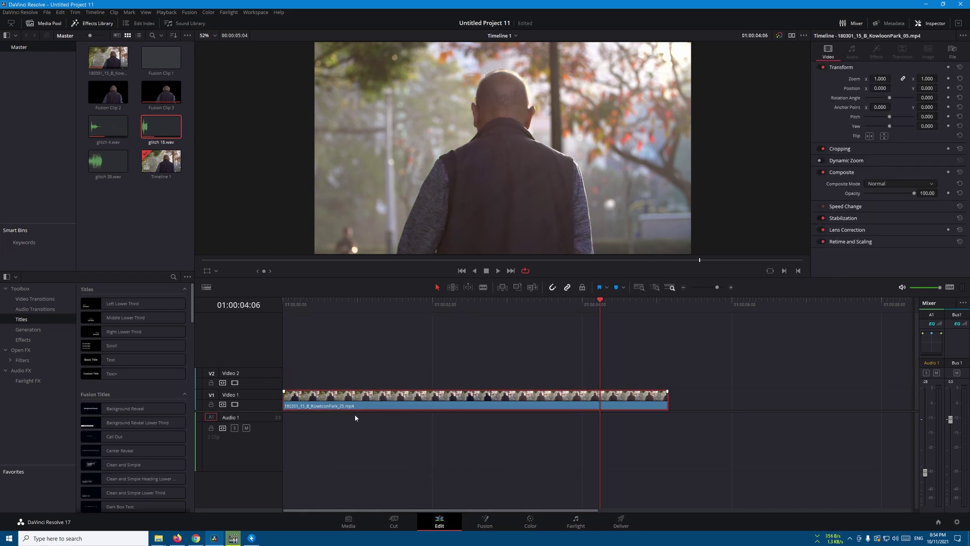
drag(329, 405, 329, 383)
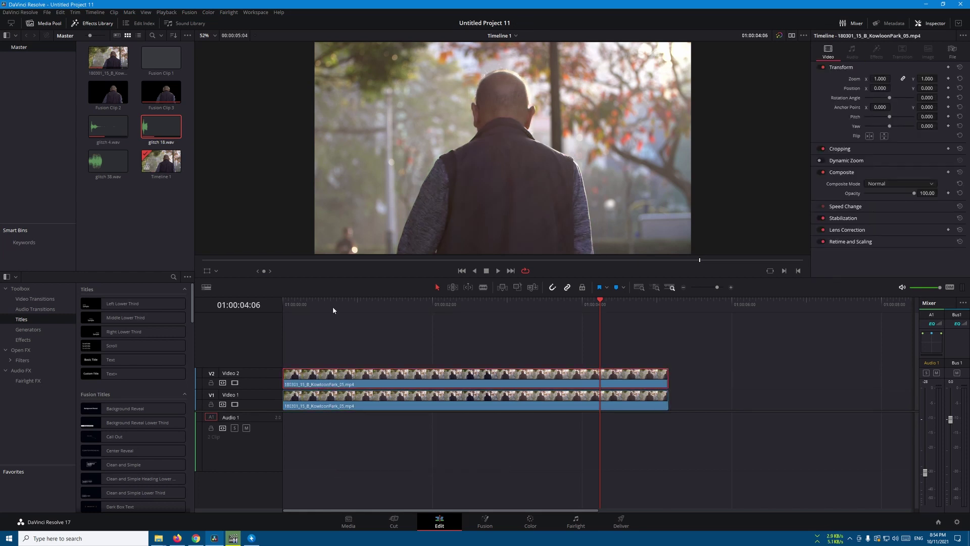
click(334, 305)
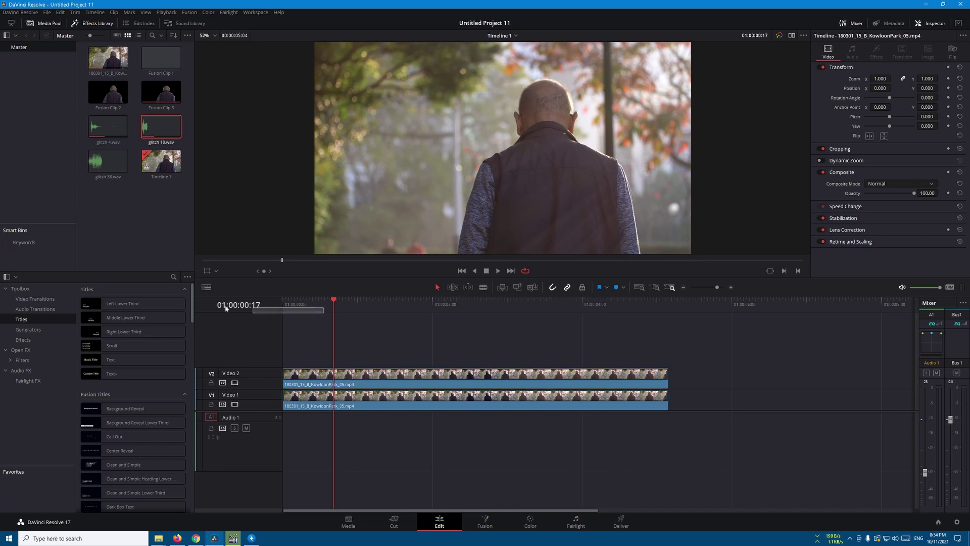
key(Home)
click(376, 382)
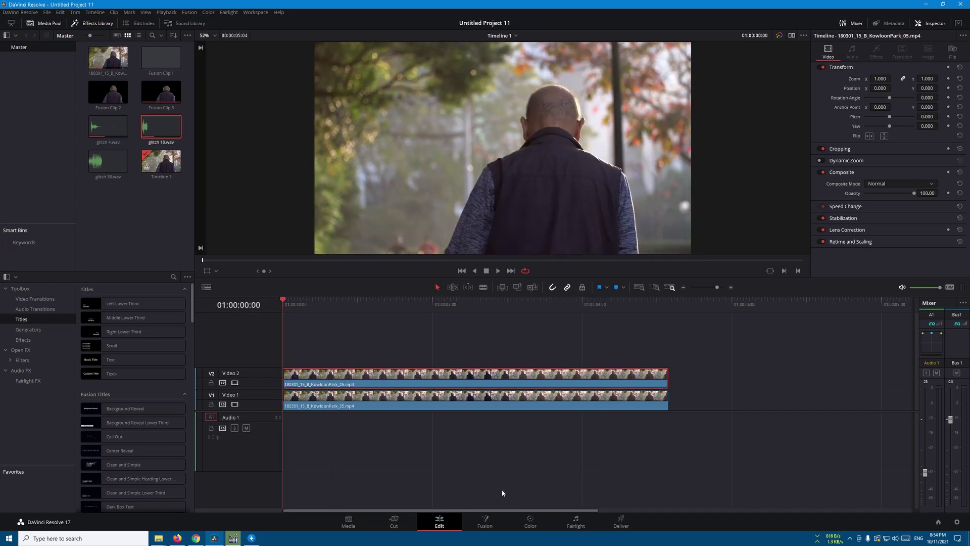
On the Color page, add a Circle window sized over the man's head
click(528, 521)
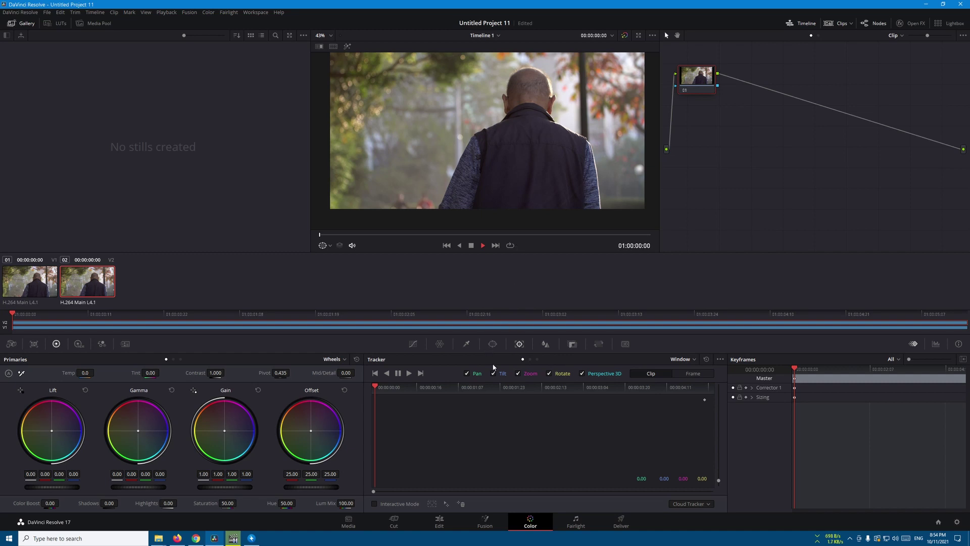
click(494, 346)
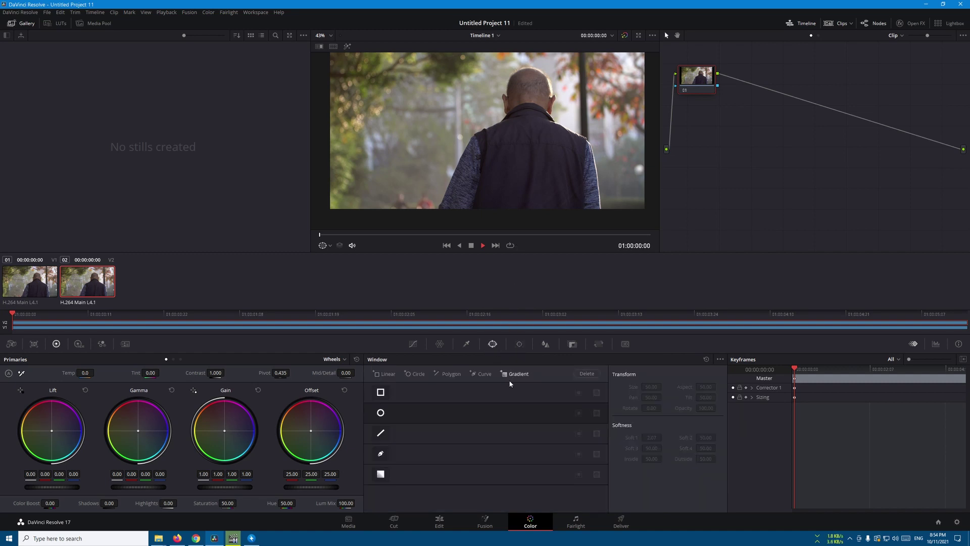
click(381, 413)
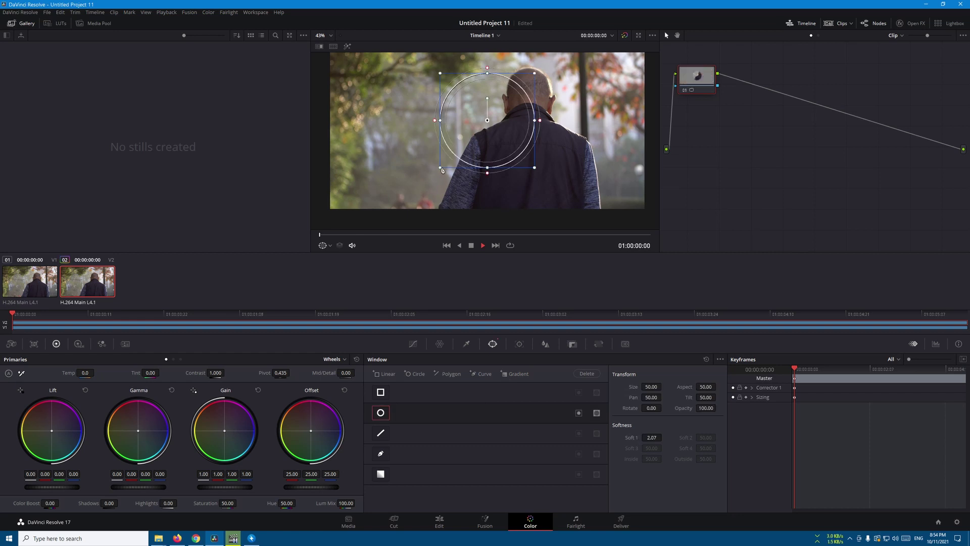
drag(443, 170, 501, 99)
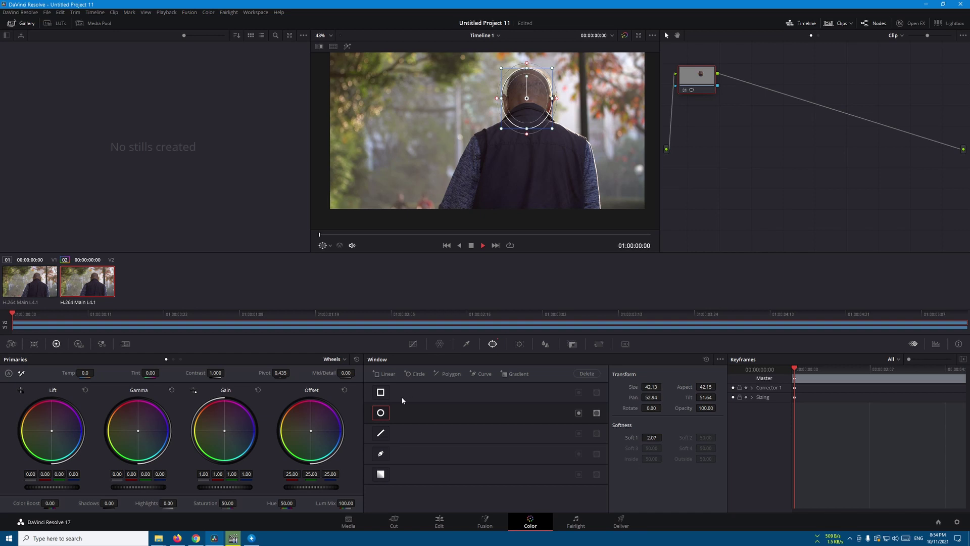
Draw a closed Curve window outlining the man's shoulders, arms and torso
click(381, 454)
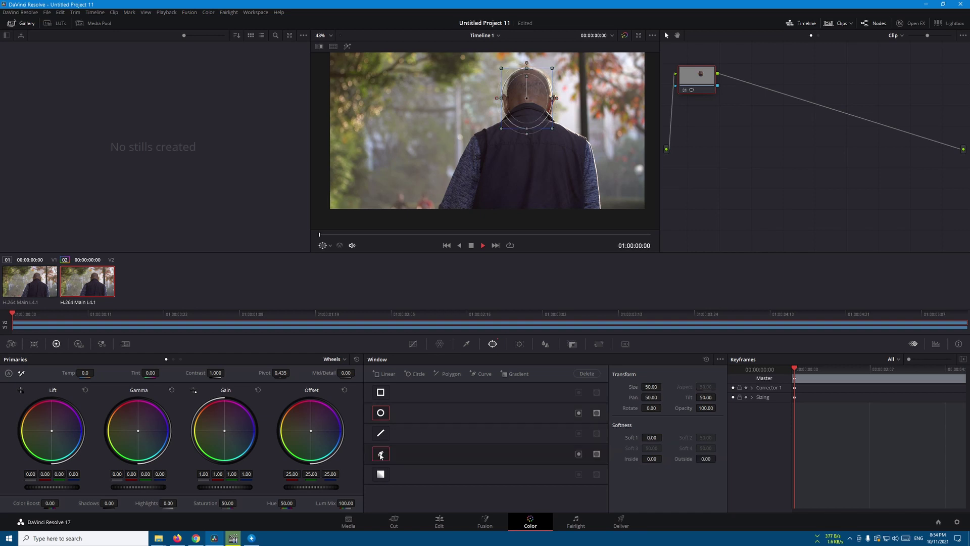
click(512, 110)
click(501, 123)
click(477, 133)
click(461, 160)
click(444, 197)
click(432, 224)
click(590, 228)
click(607, 225)
click(598, 201)
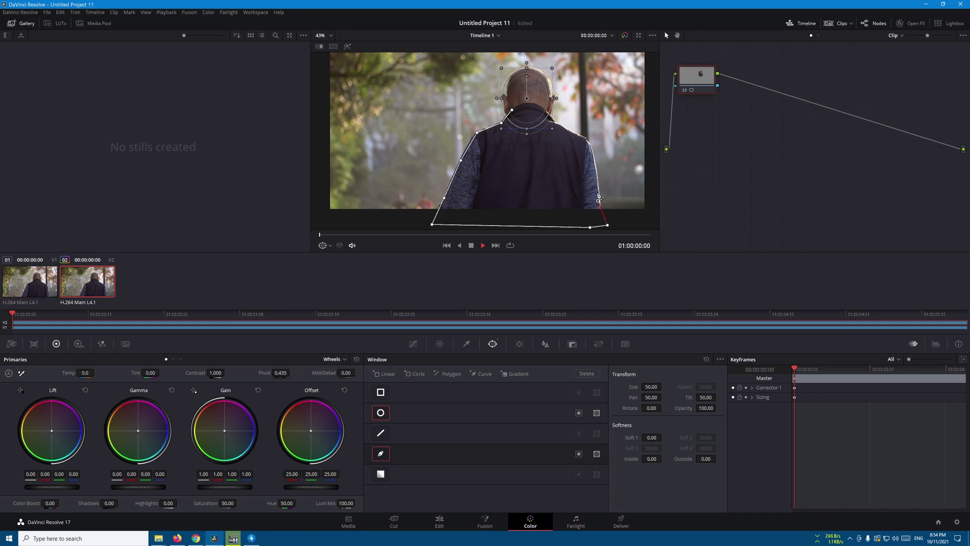
click(592, 153)
click(587, 138)
click(560, 124)
click(545, 111)
click(530, 104)
click(512, 109)
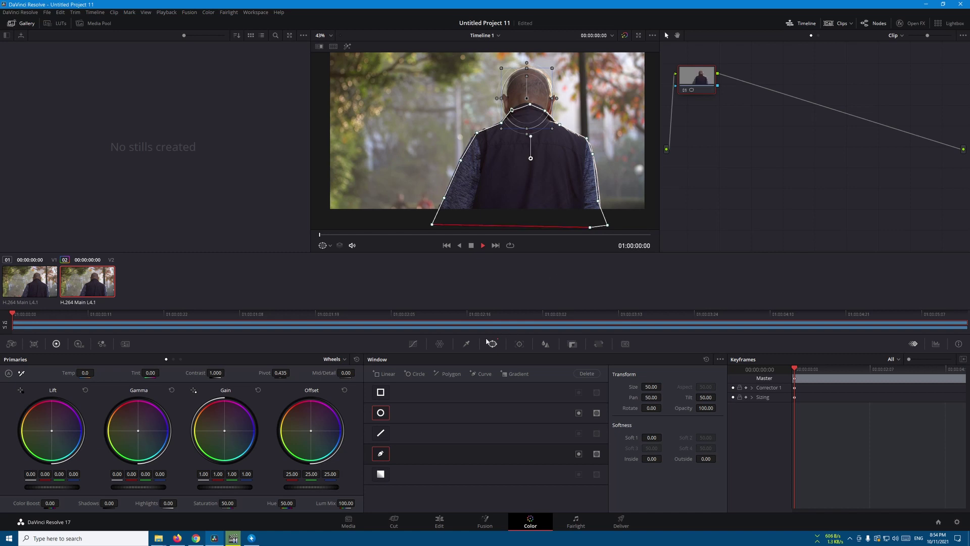
Track the body curve window forward through the whole clip
click(520, 345)
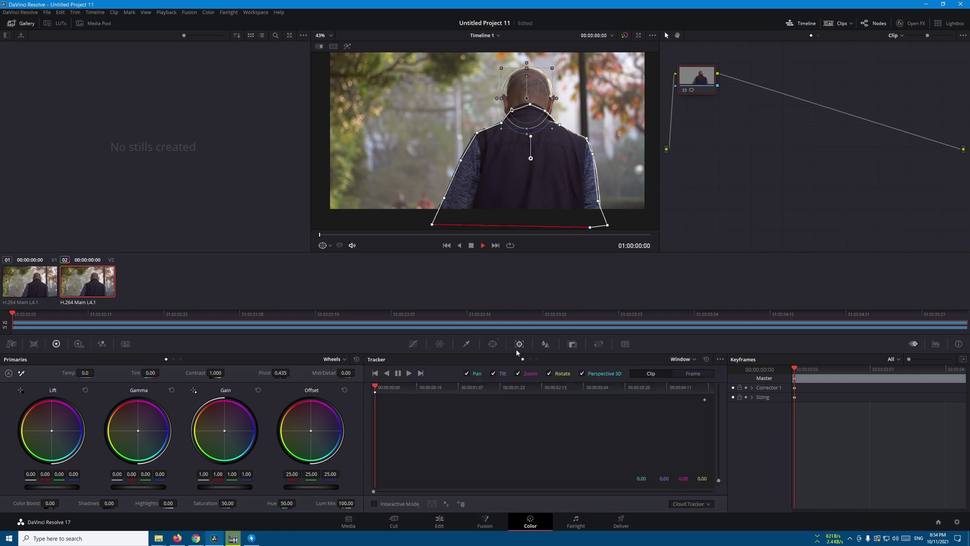
click(409, 373)
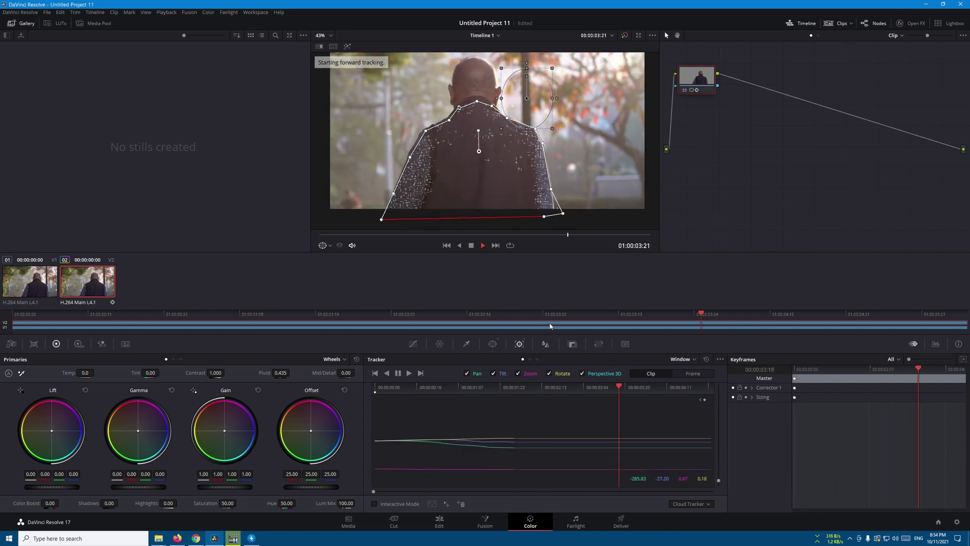
click(492, 345)
Select the head circle window, rewind to the start, track it forward, and fit the viewer
click(430, 419)
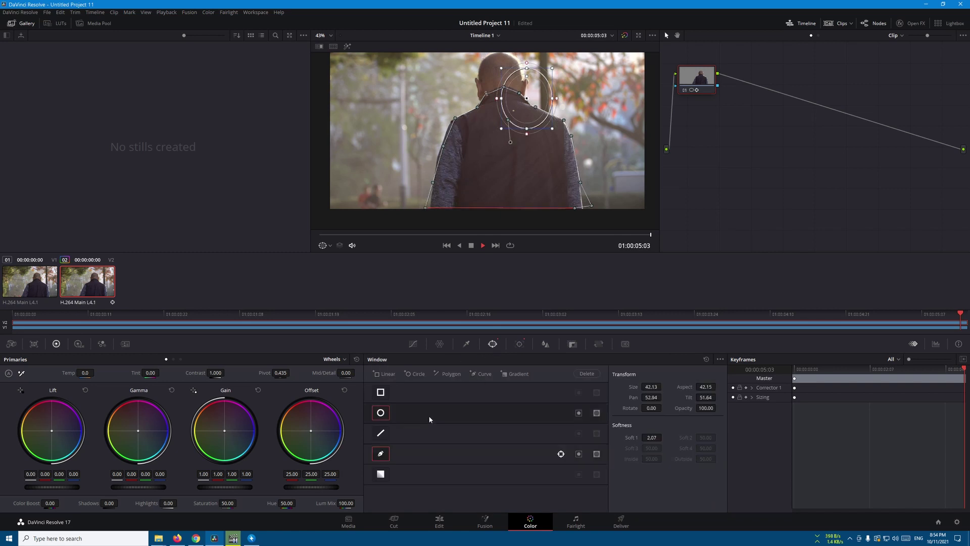
click(520, 345)
drag(419, 394, 376, 394)
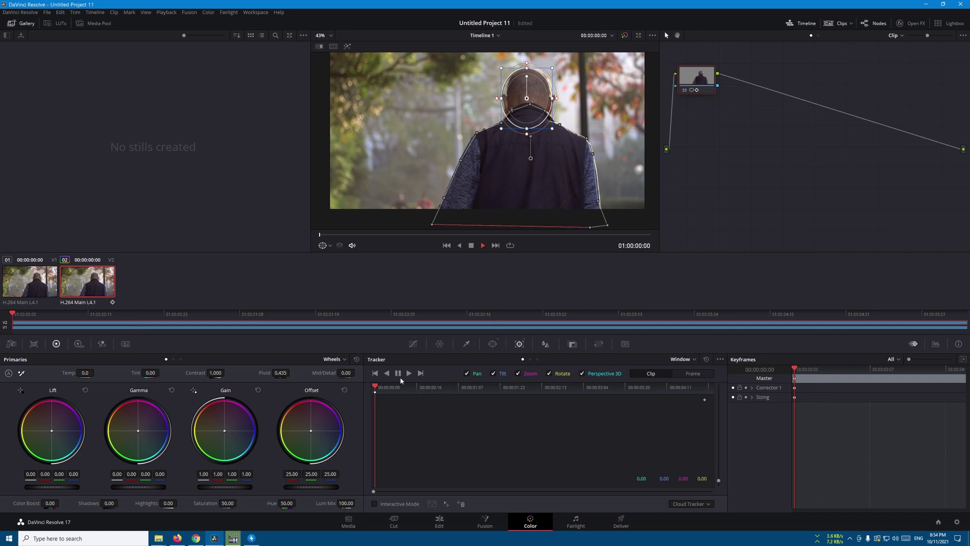
click(409, 374)
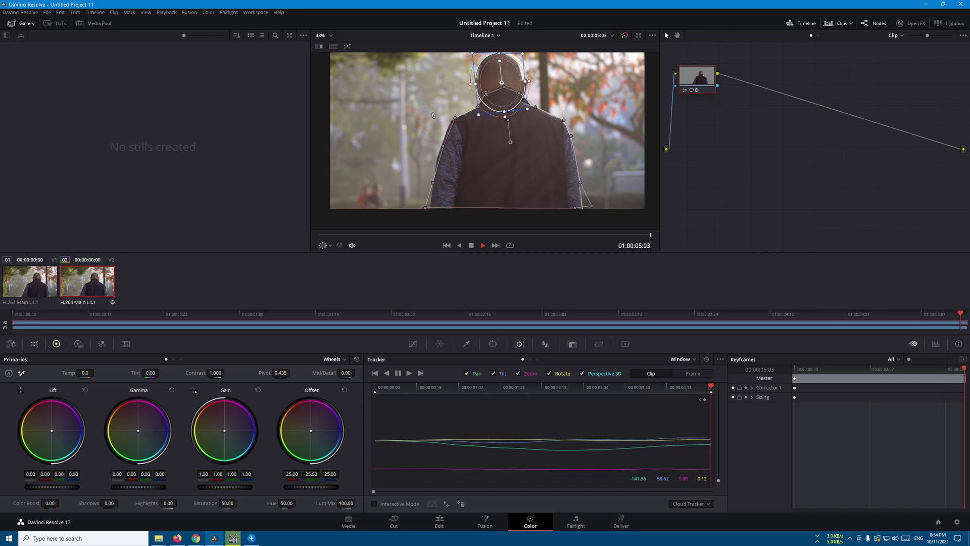
click(330, 35)
click(324, 47)
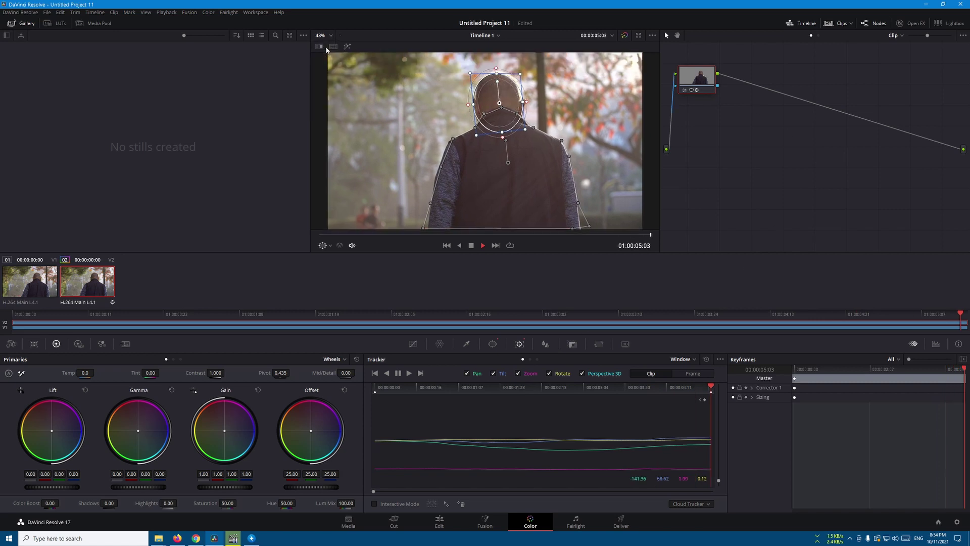
Add an Alpha Output to the node graph to carry the masked node's key
right_click(745, 134)
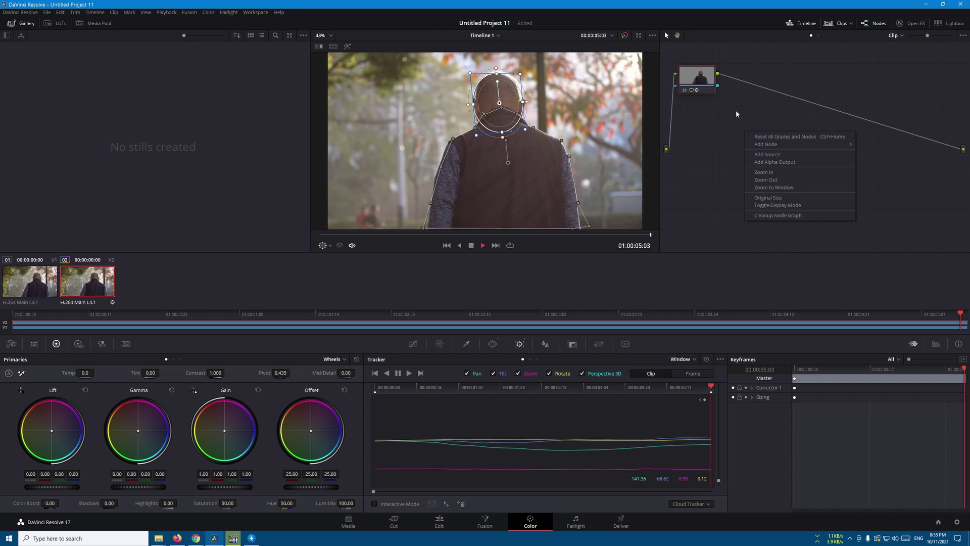
click(767, 165)
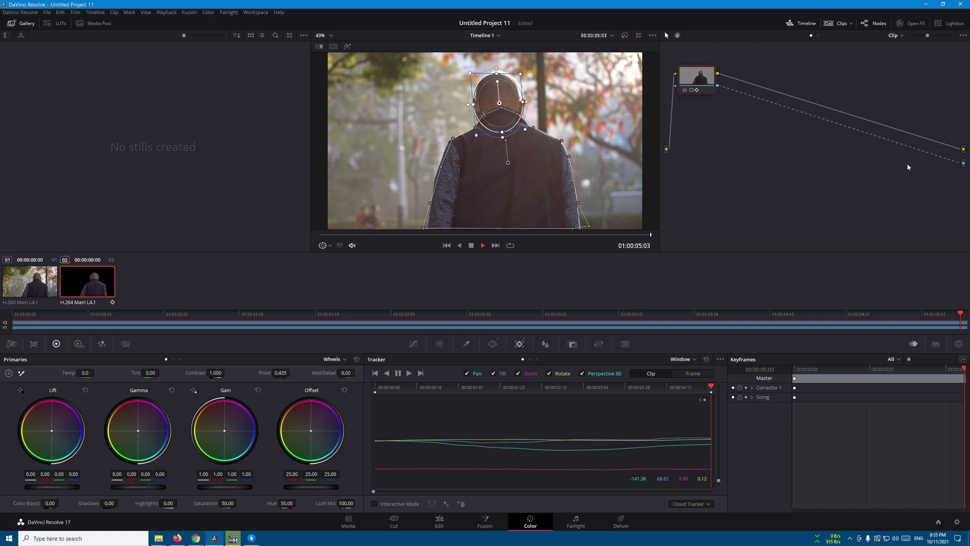
On the Edit page, hide and re-show Video 1 to check the cut-out man over black
click(430, 522)
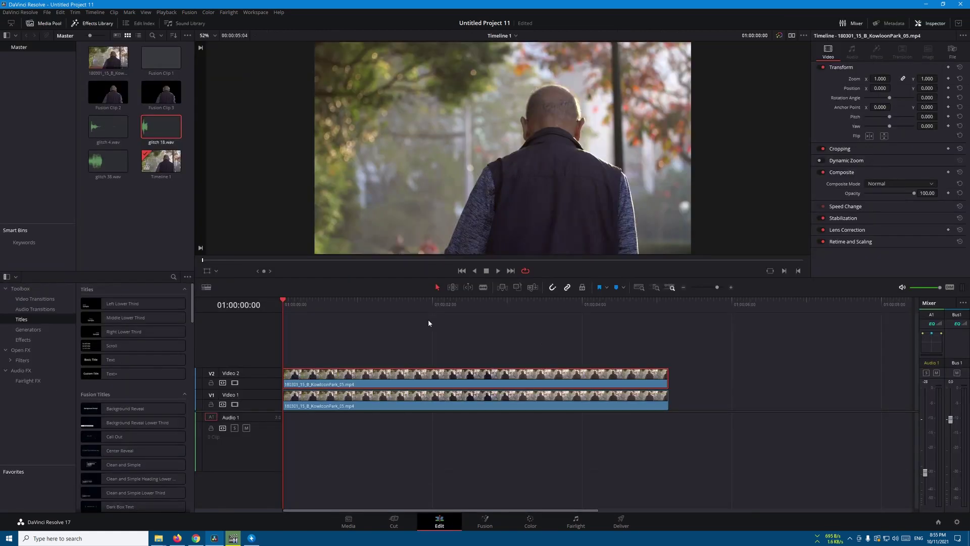
click(235, 404)
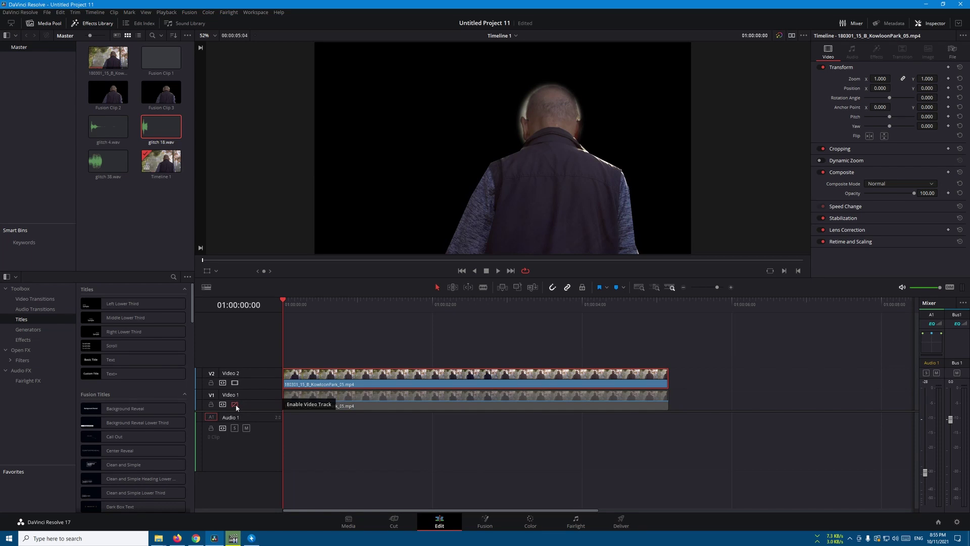
click(235, 404)
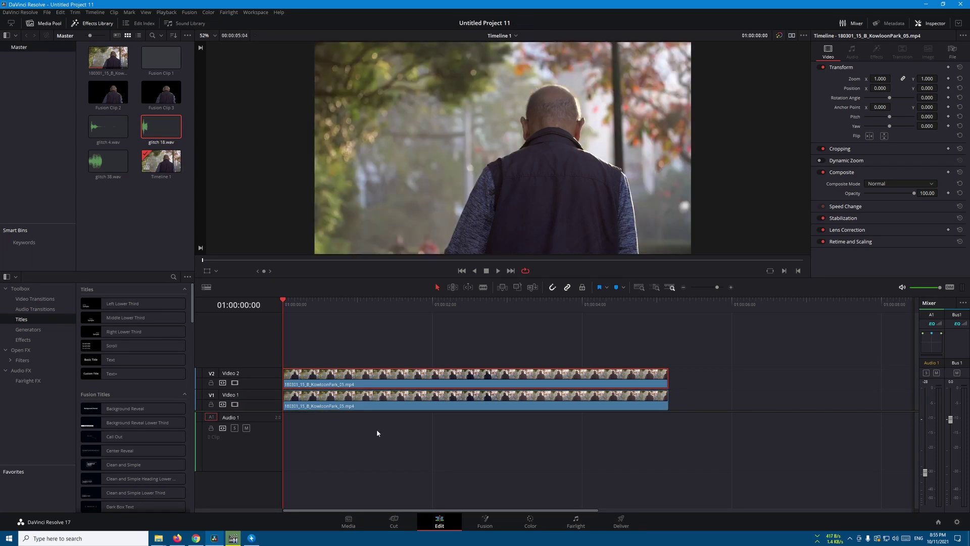
Convert the Video 2 clip into a new fusion clip and open it on the Fusion page
right_click(379, 376)
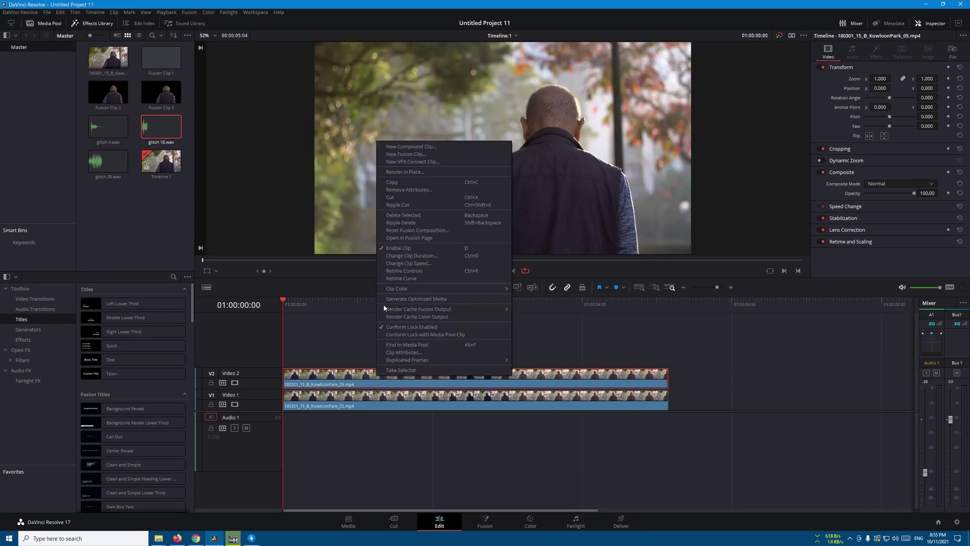
click(404, 154)
key(shift+5)
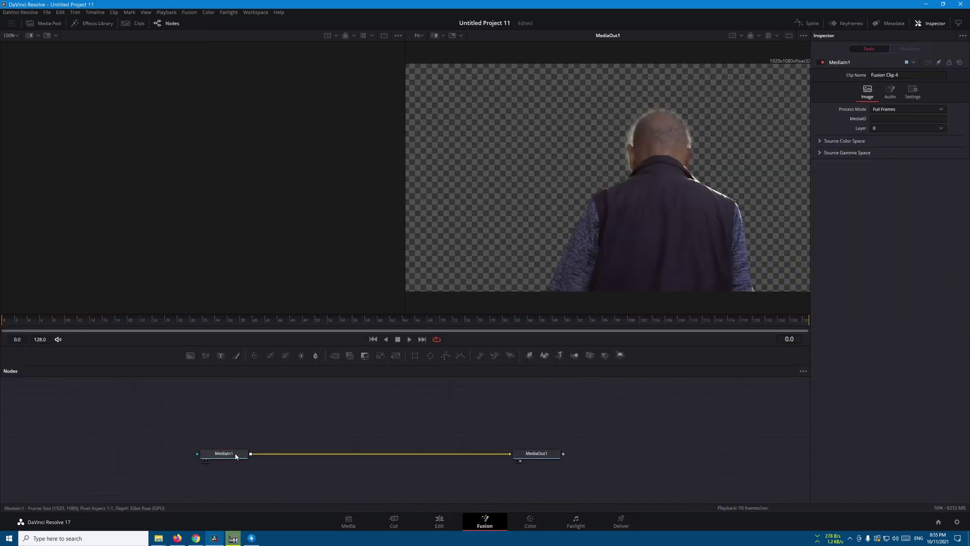
Add Displace and Prism Blur nodes and insert them between MediaIn1 and MediaOut1
key(shift+space)
text(displace)
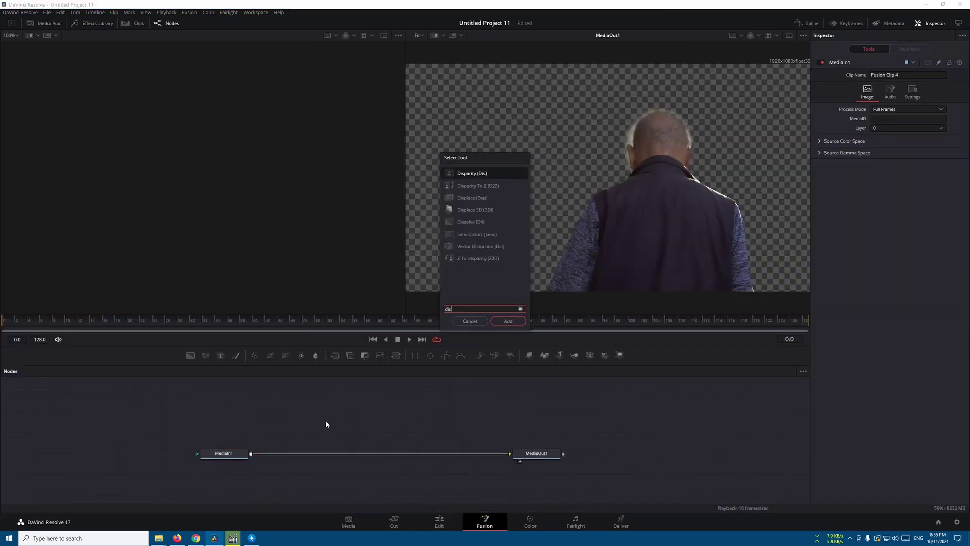
key(Return)
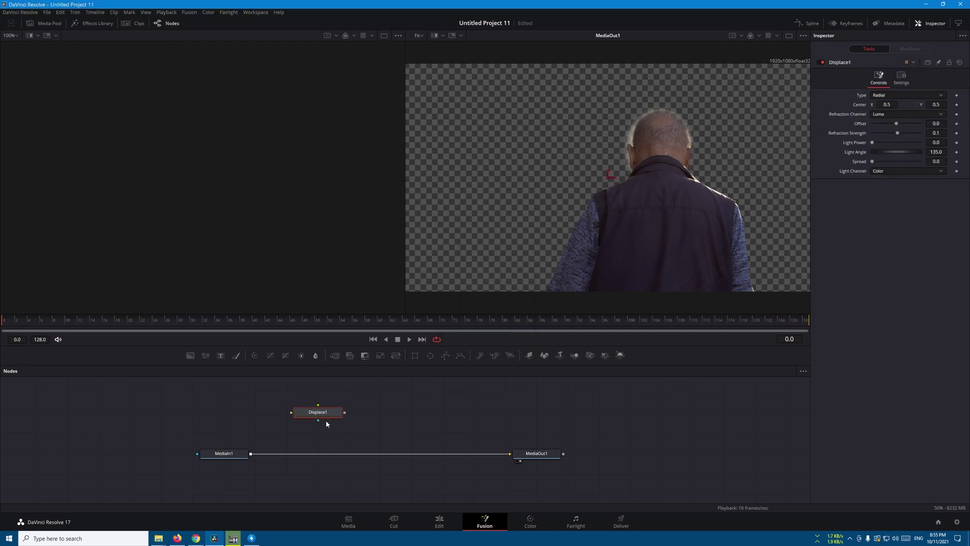
key(shift+space)
text(prism)
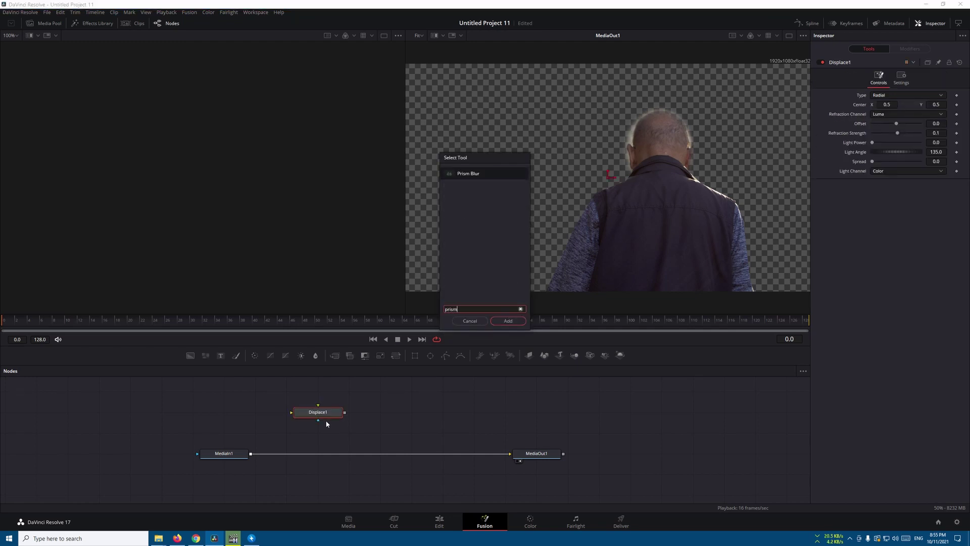
key(Return)
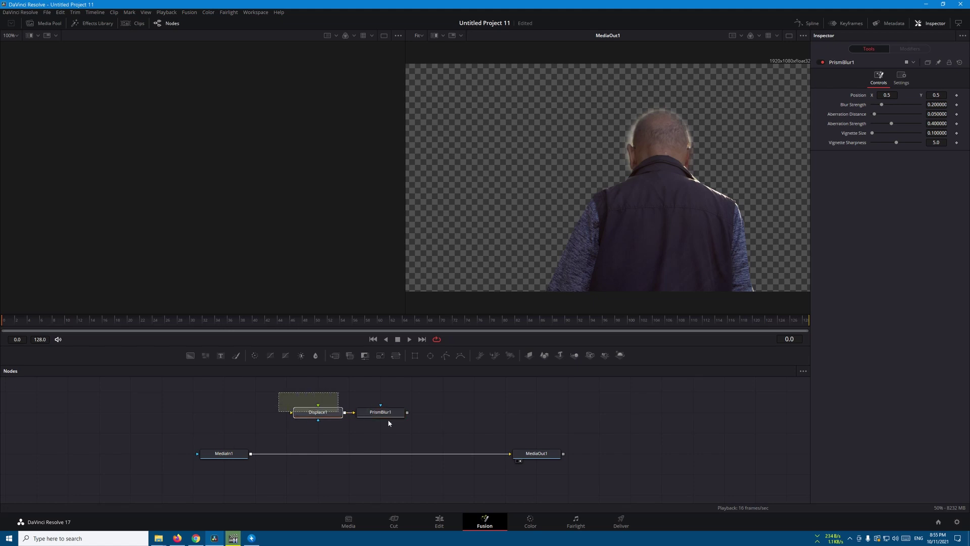
drag(312, 414, 345, 456)
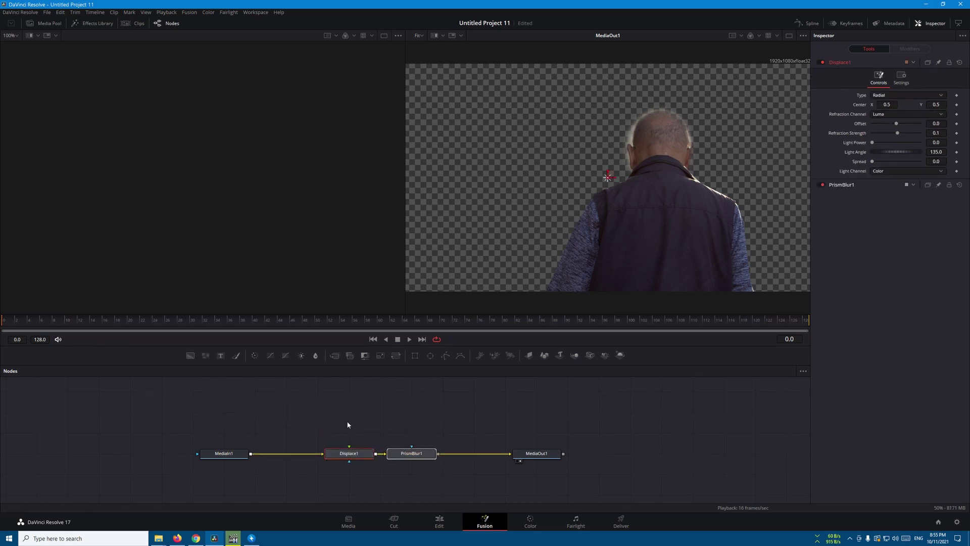
click(325, 413)
Add FastNoise and Mosaic Blur nodes and wire MosaicBlur1 into Displace1
key(shift+space)
text(fas)
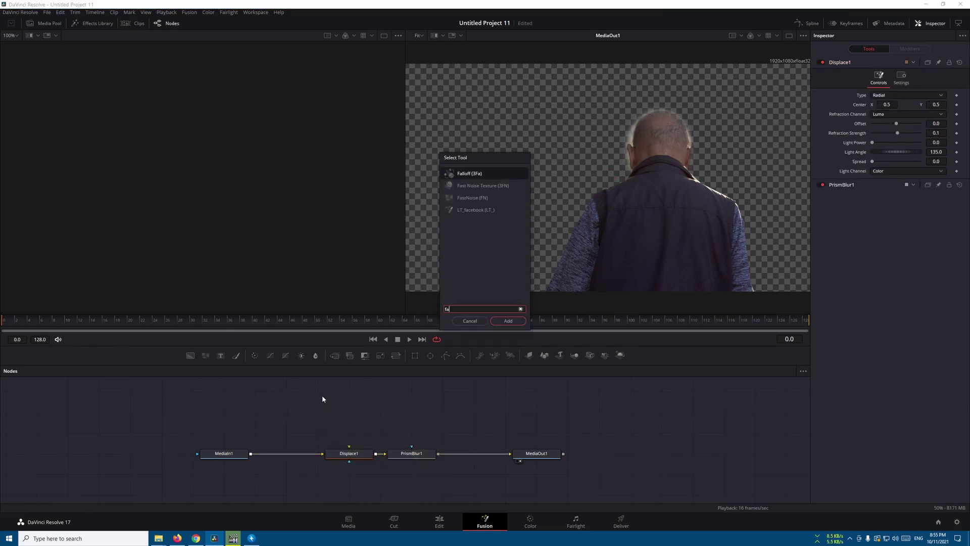
click(473, 185)
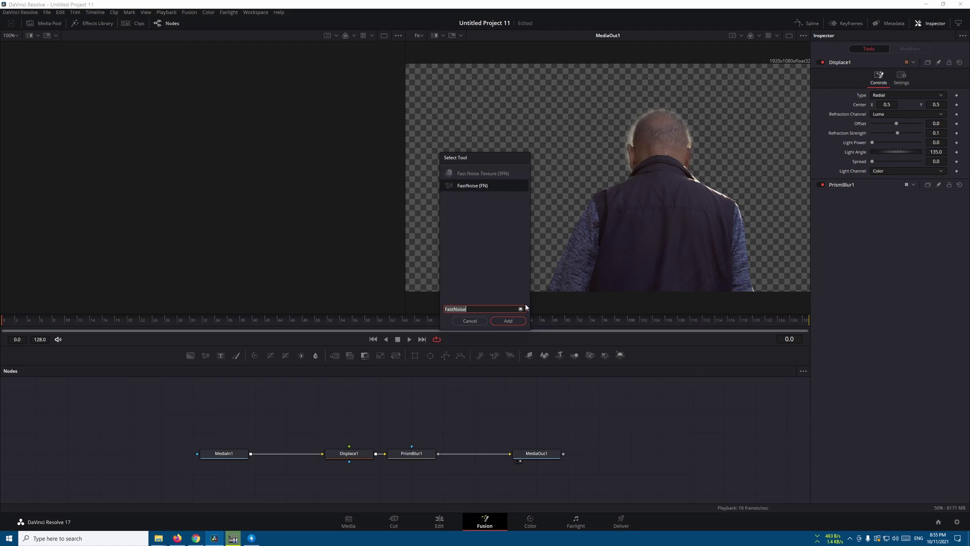
click(508, 320)
key(shift+space)
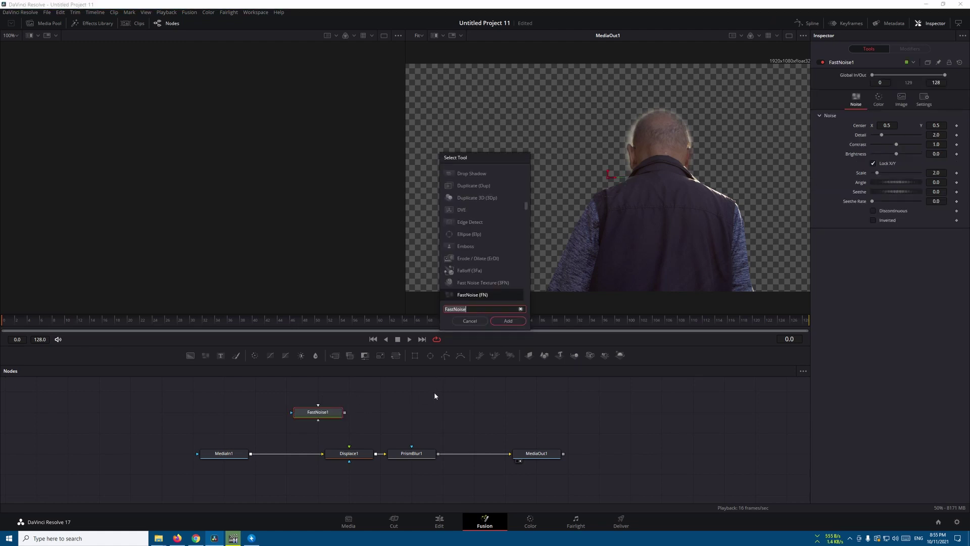
text(mos)
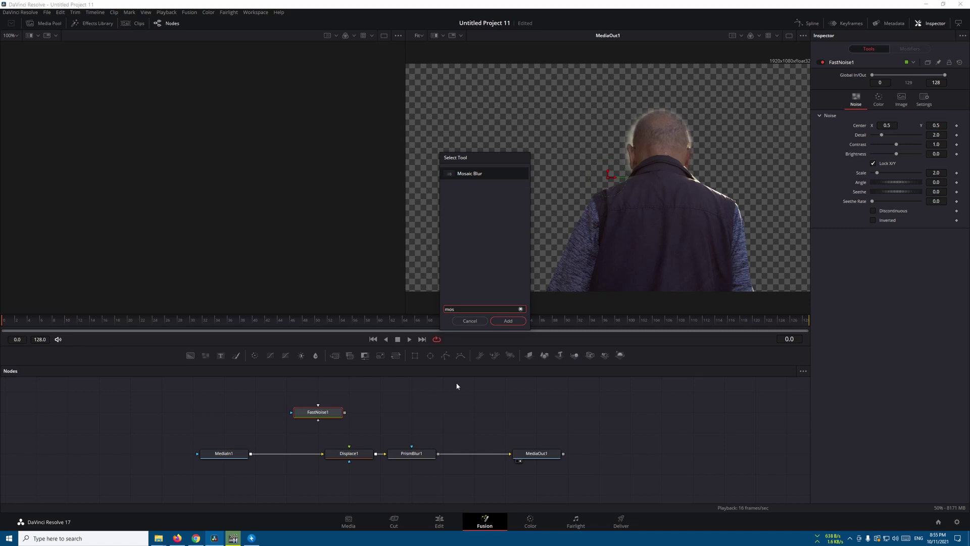
click(508, 323)
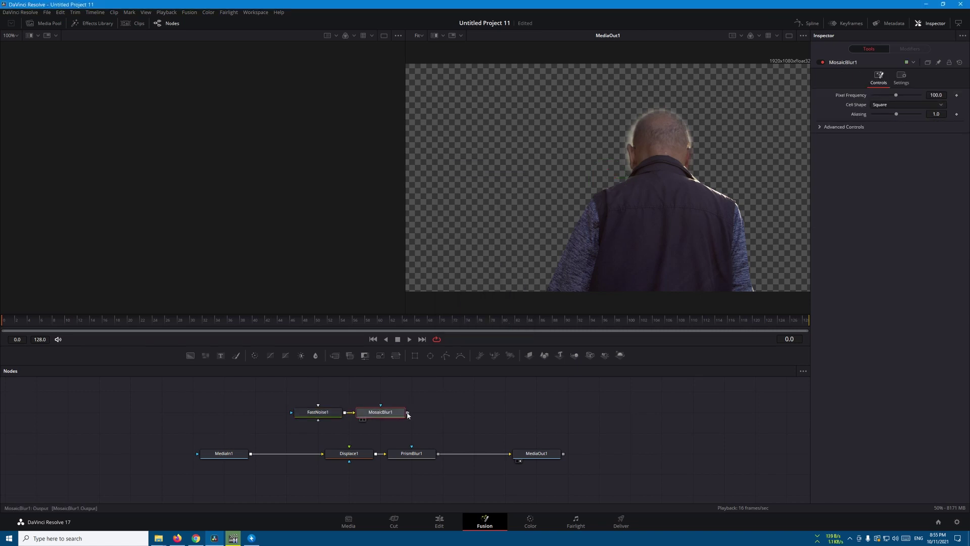
drag(408, 412, 349, 447)
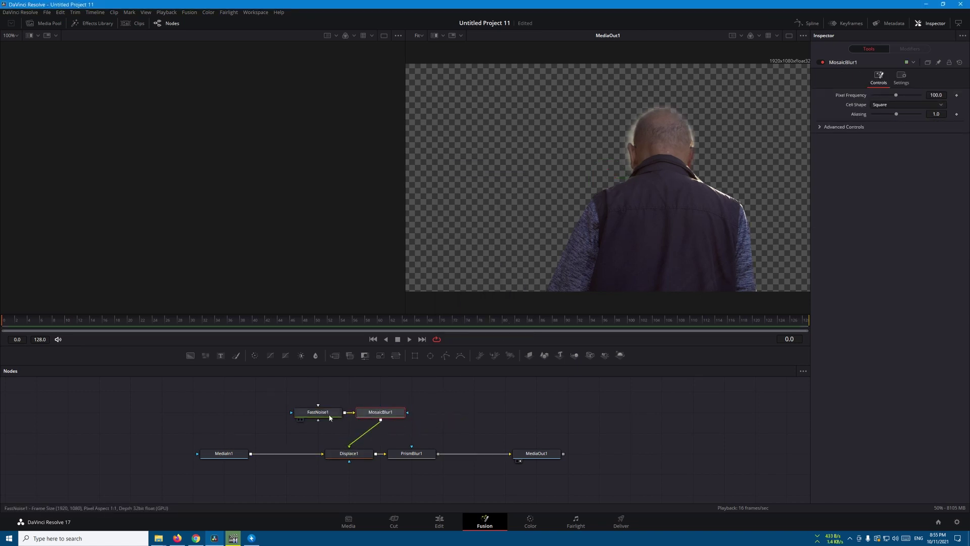
drag(318, 412, 348, 433)
drag(360, 395, 358, 416)
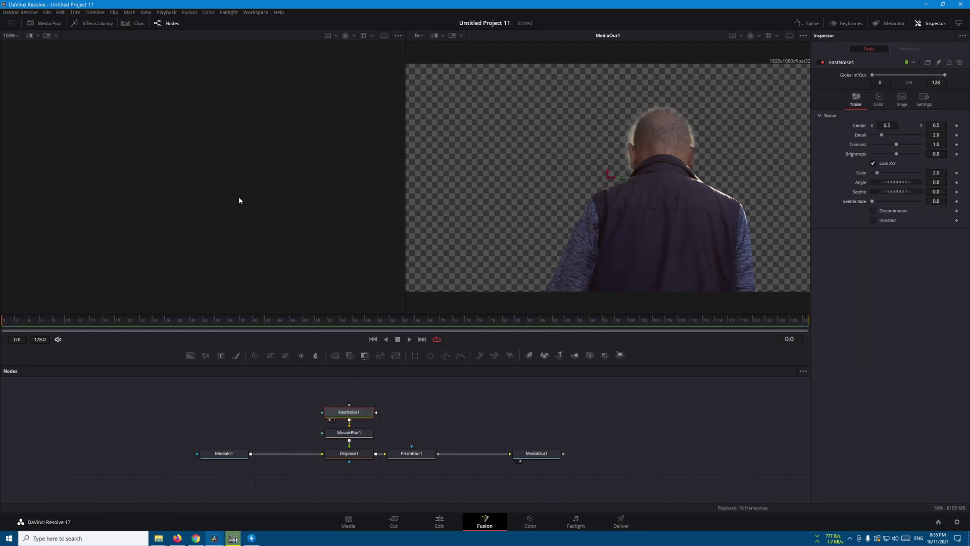
key(1)
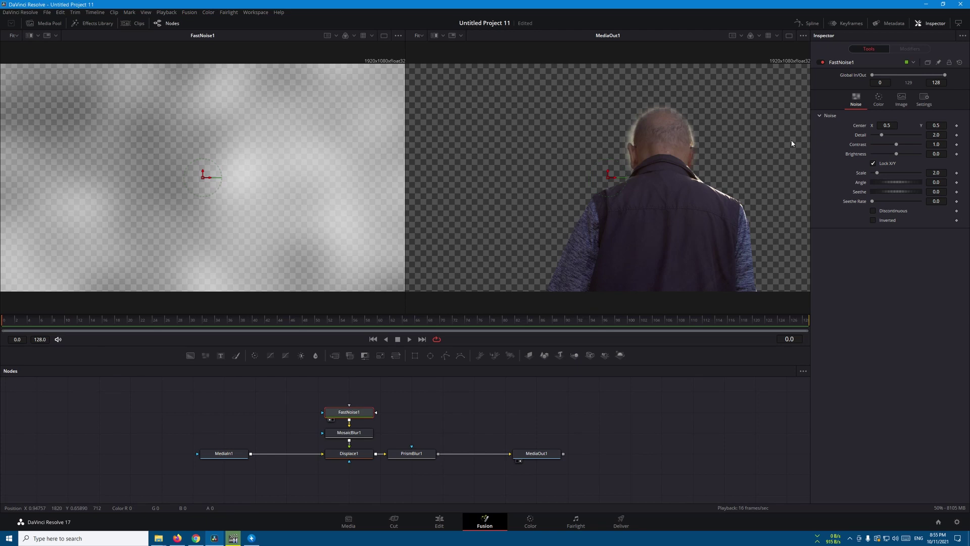
In FastNoise1, unlock X/Y, set Y Scale to 50, and raise the contrast
click(872, 163)
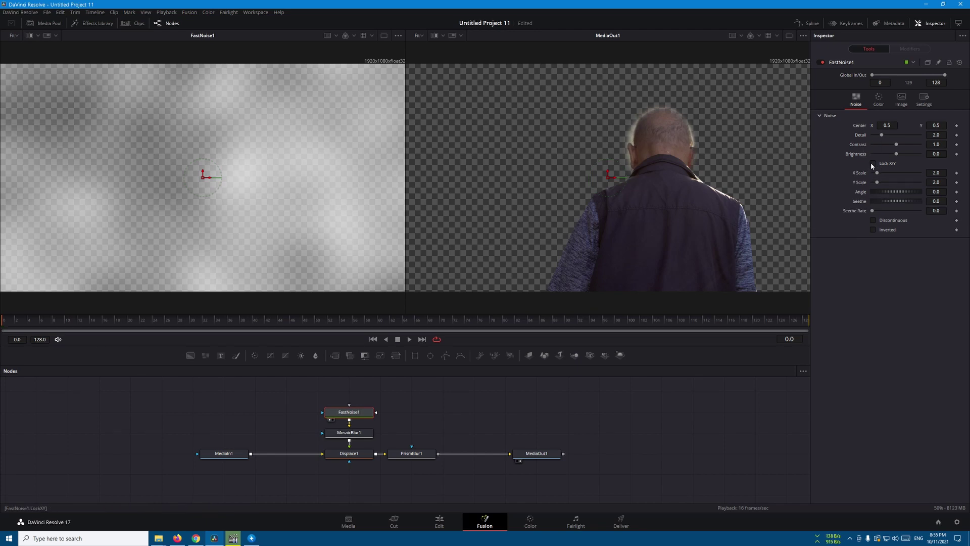
drag(878, 182, 920, 183)
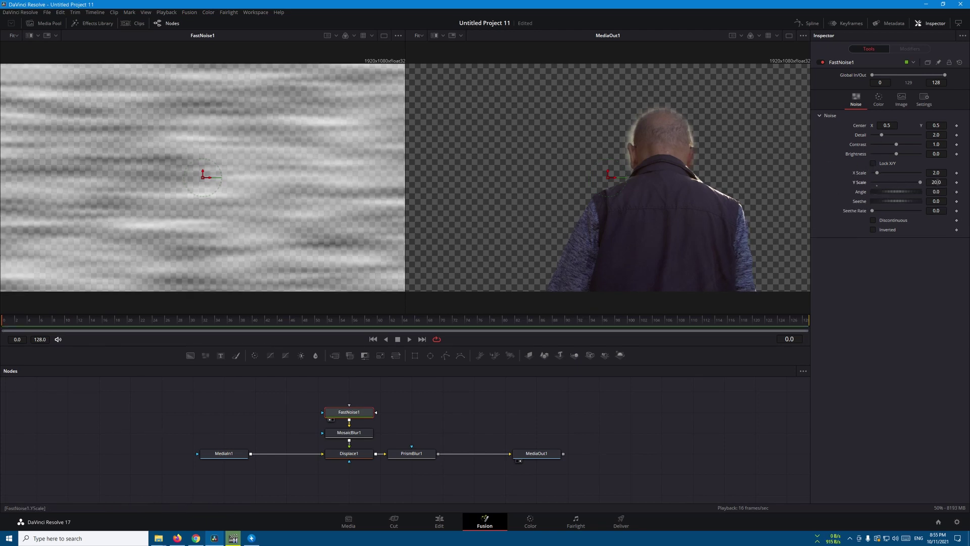
text(50)
key(Return)
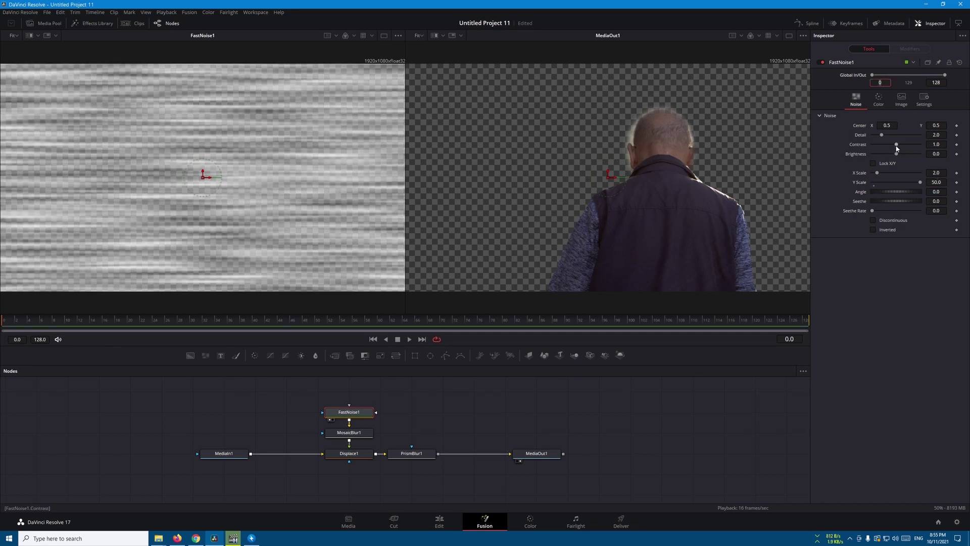
drag(897, 148, 906, 150)
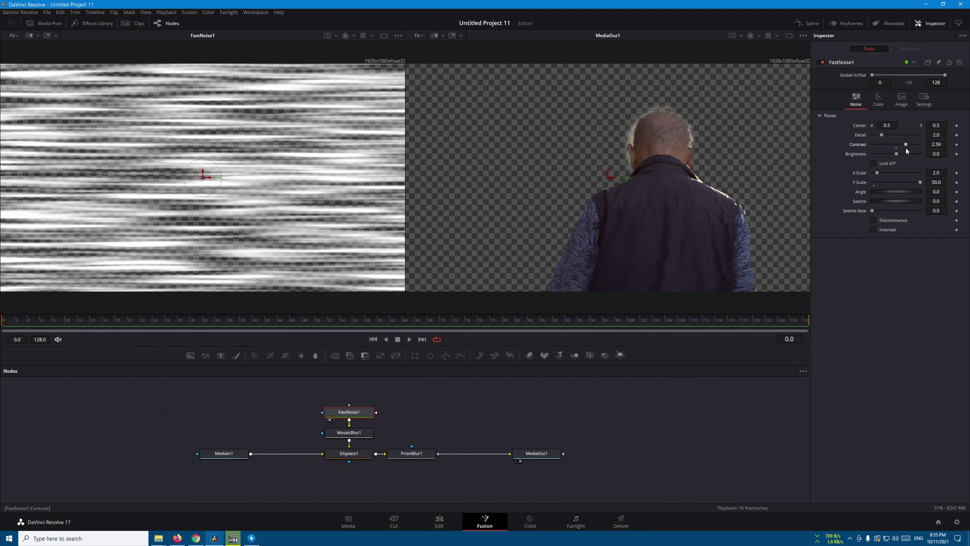
In MosaicBlur1's advanced controls, set Y Offset to 1.0 and Aliasing to 0
key(1)
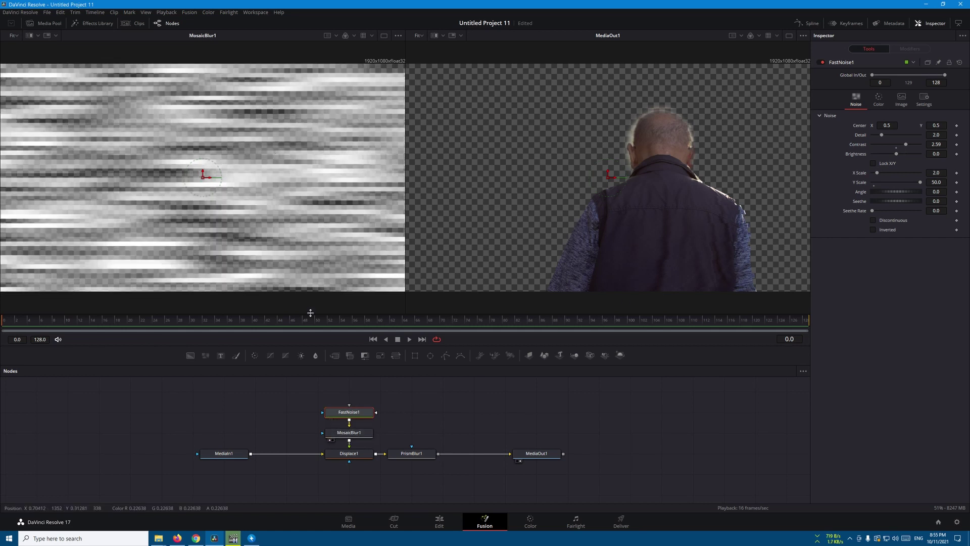
click(365, 431)
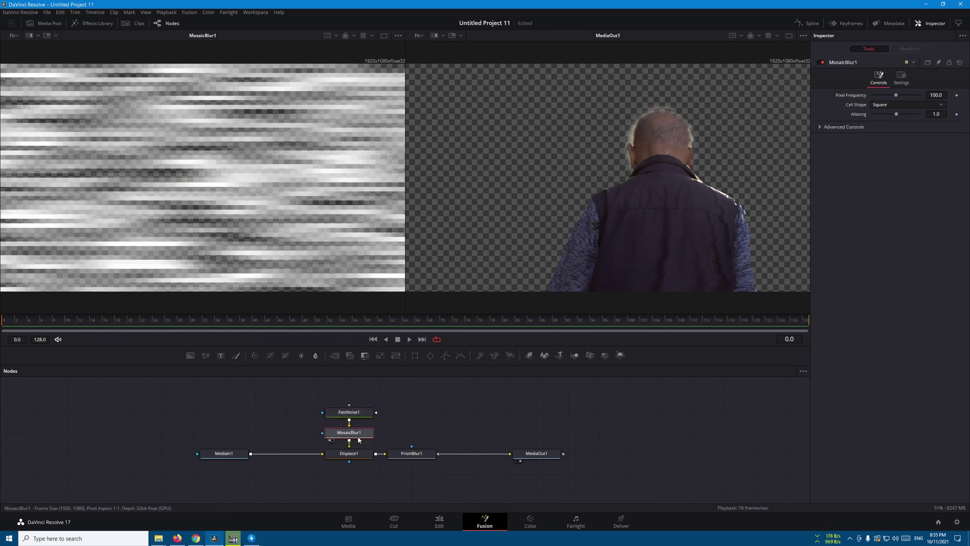
click(819, 128)
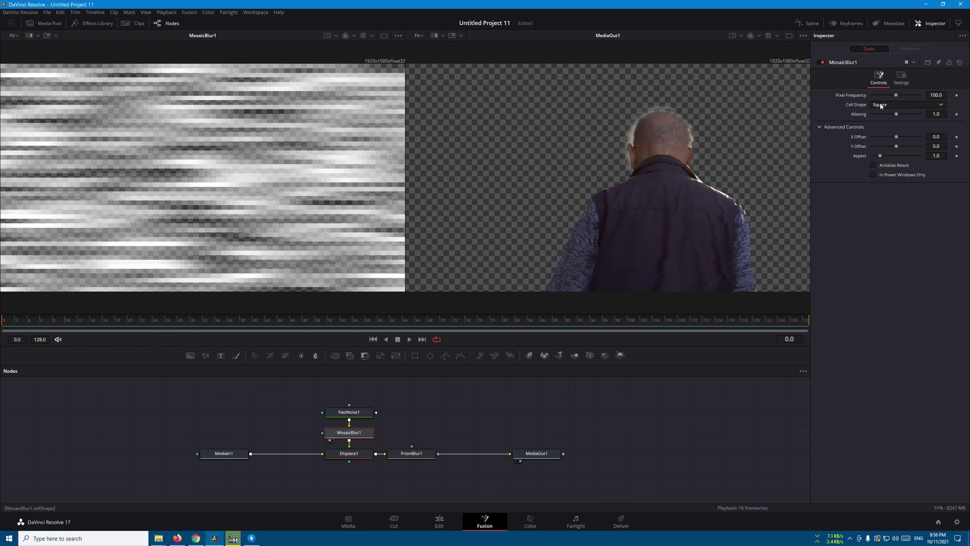
drag(897, 147, 929, 153)
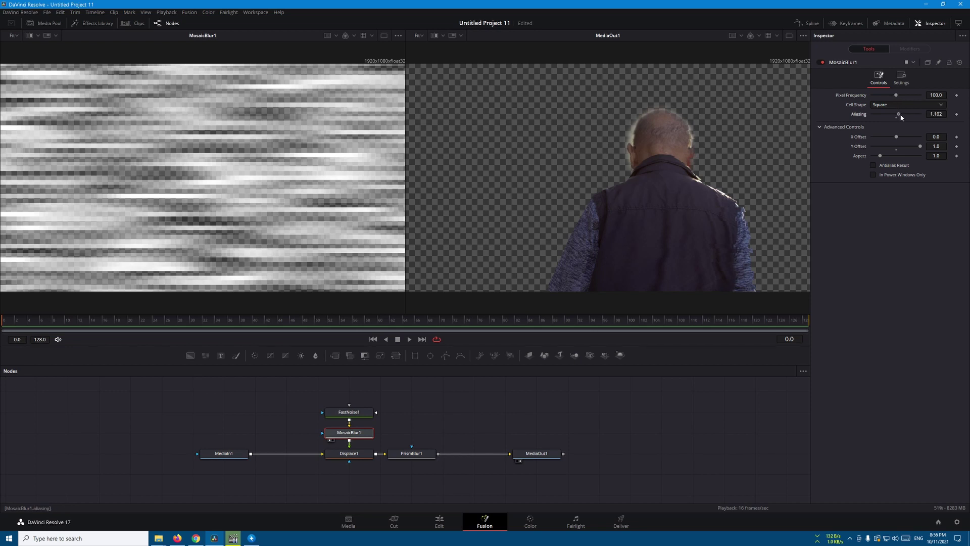
drag(896, 114, 872, 116)
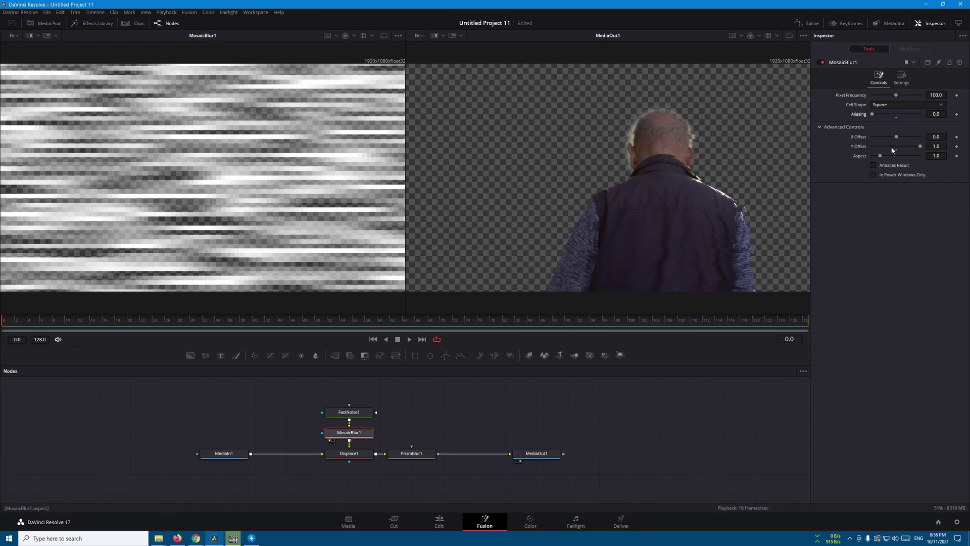
mouse_move(898, 139)
mouse_down()
mouse_move(912, 138)
mouse_move(884, 137)
mouse_move(902, 141)
mouse_up()
Switch Displace1 to X Y mode and keyframe X Refraction at frame 20
click(358, 456)
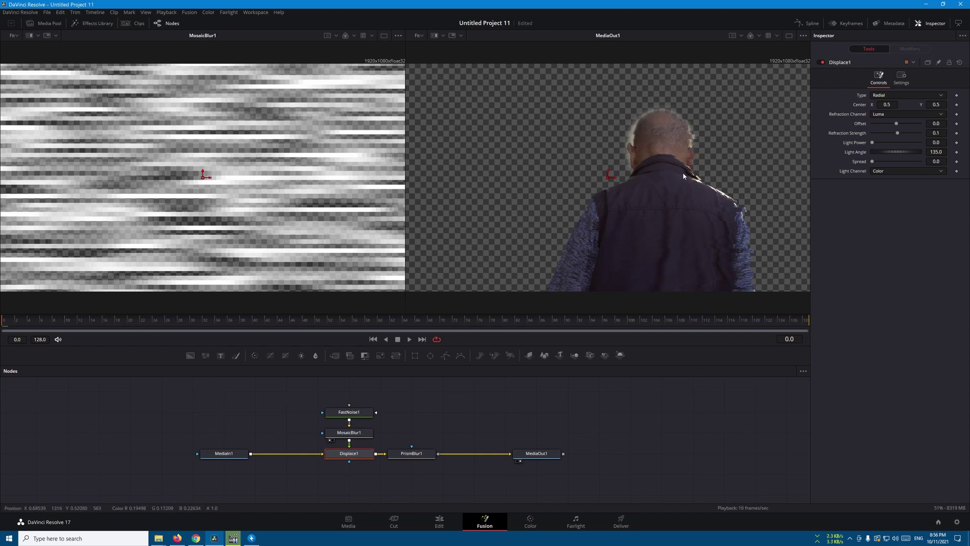
drag(104, 326, 130, 328)
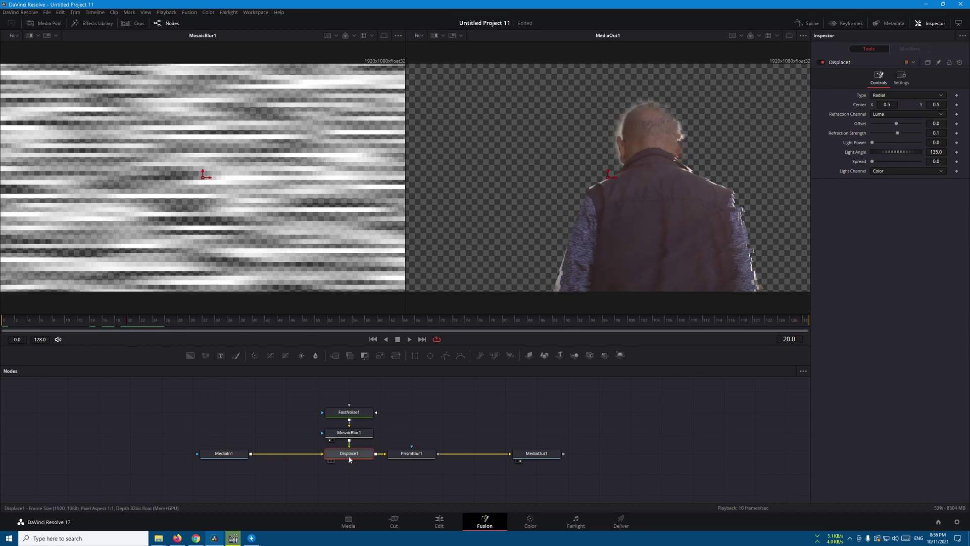
click(889, 95)
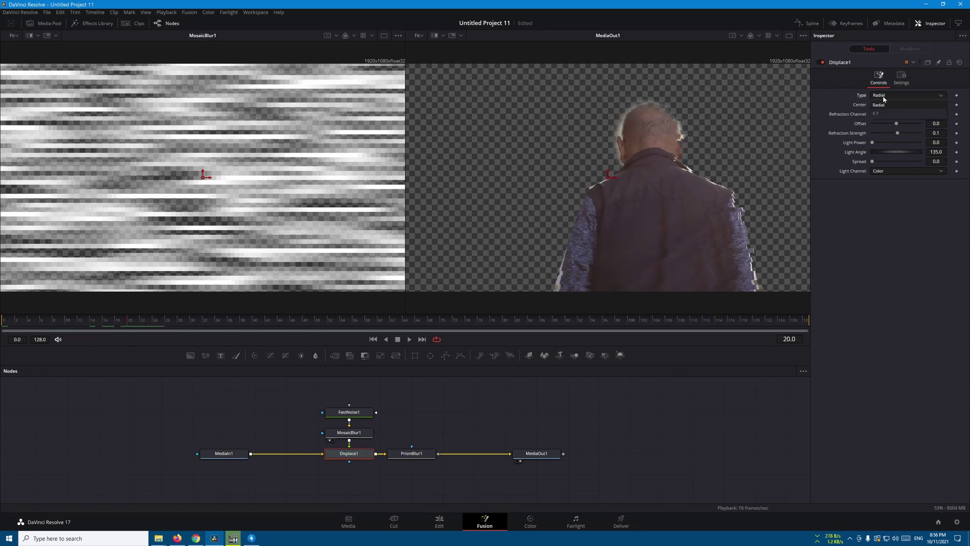
click(882, 112)
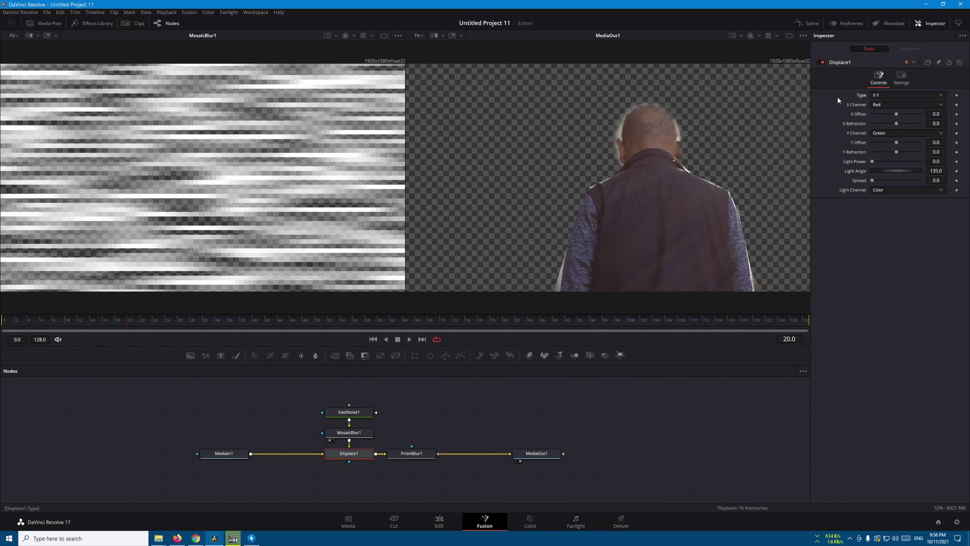
click(957, 123)
Keyframe X Refraction -0.034 at frame 22 and 0.043 at frame 24, then preview
key(Right)
key(Right)
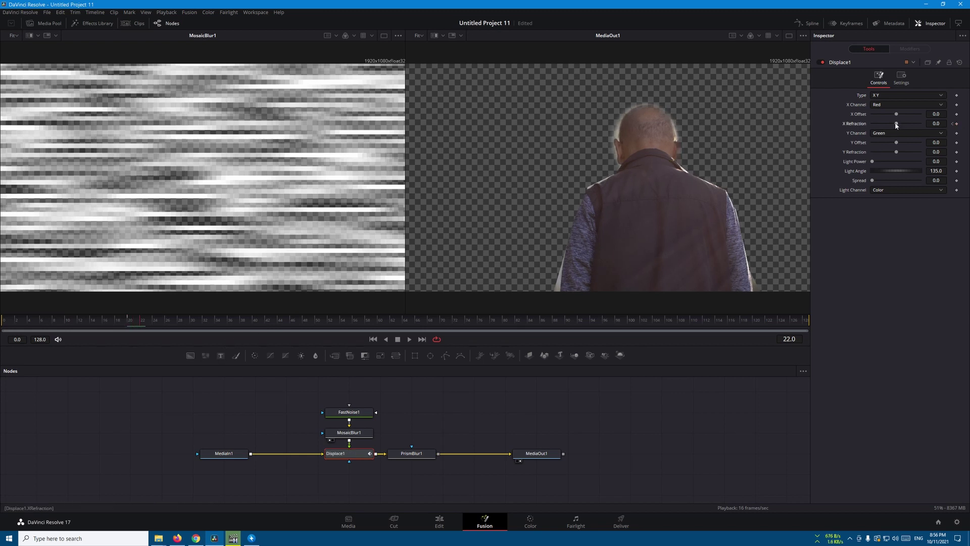
drag(896, 125, 888, 124)
key(Right)
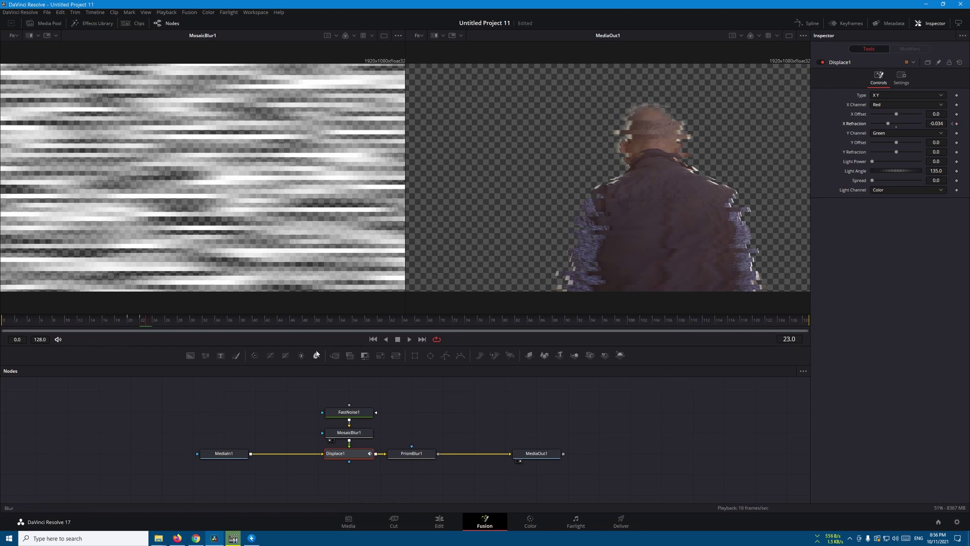
key(Right)
drag(888, 126, 907, 124)
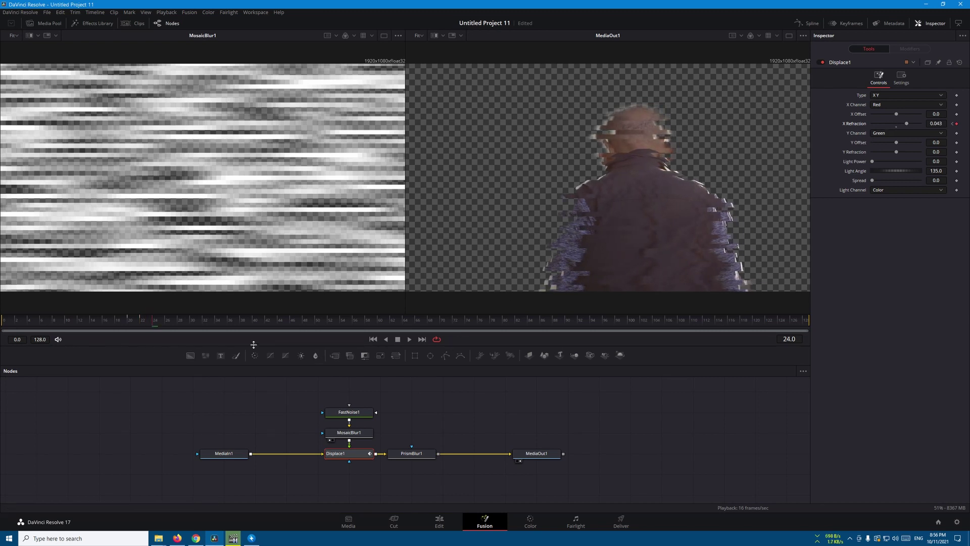
key(Right)
key(Right)
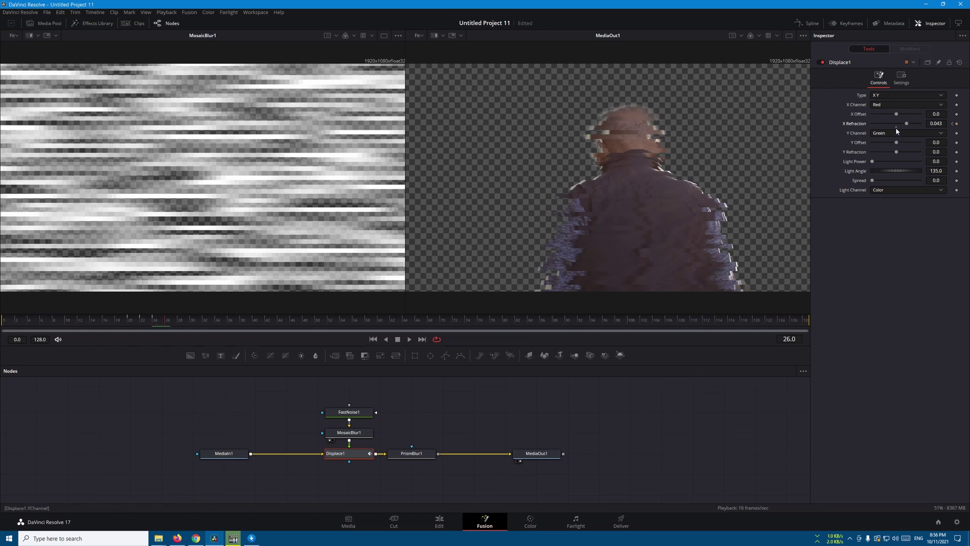
key(Home)
key(space)
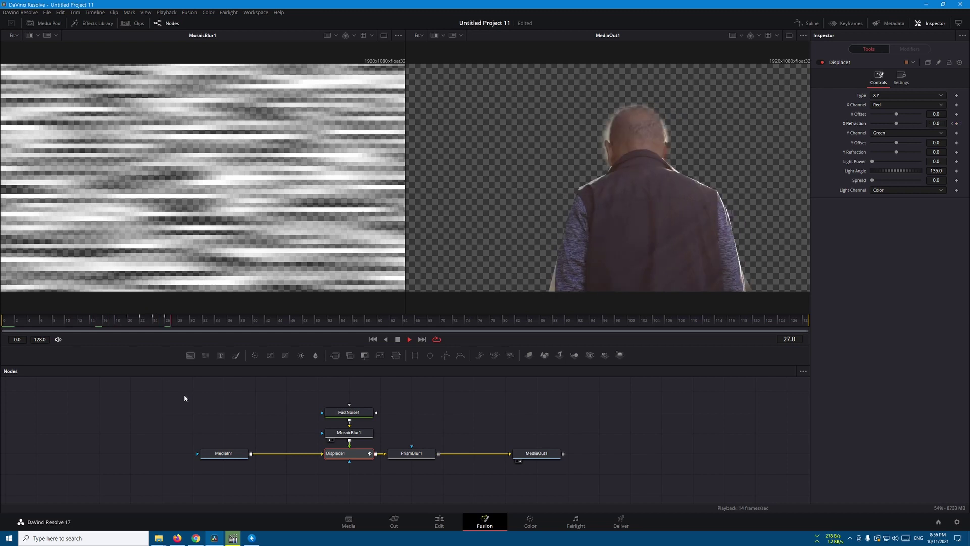
key(space)
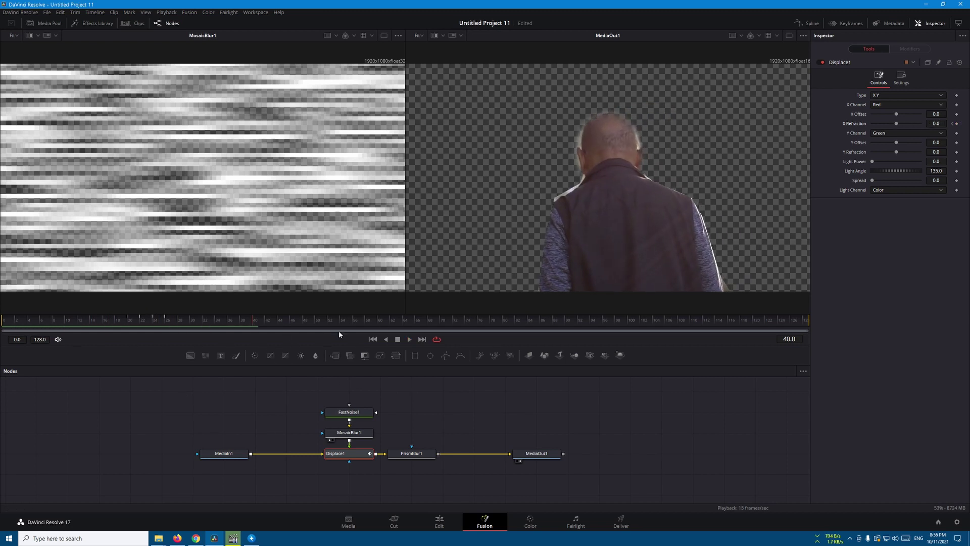
Keyframe a second burst: X Refraction 0 at frame 60, 0.051 at 62, back to 0 at 66
drag(317, 326, 389, 323)
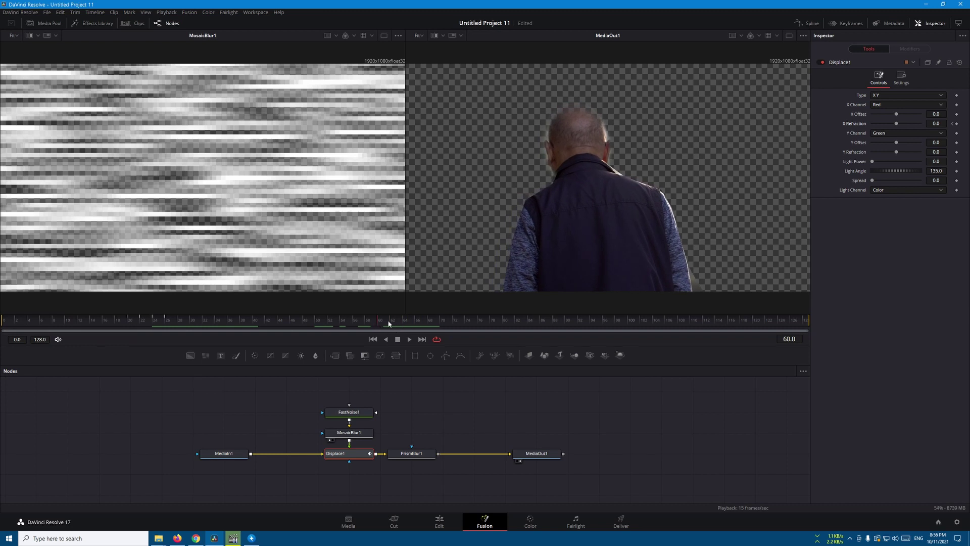
click(957, 124)
key(Right)
key(Right)
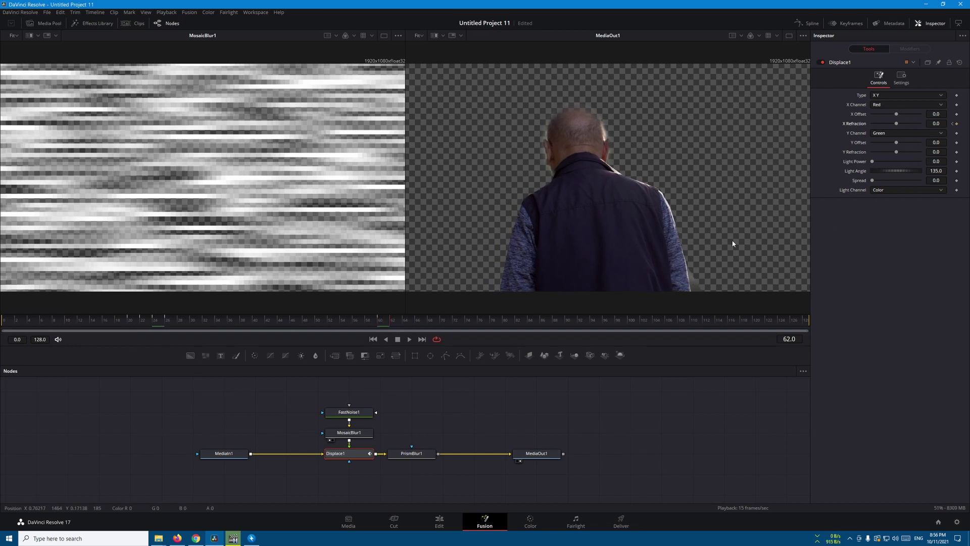
drag(899, 125, 884, 124)
key(Right)
key(Right)
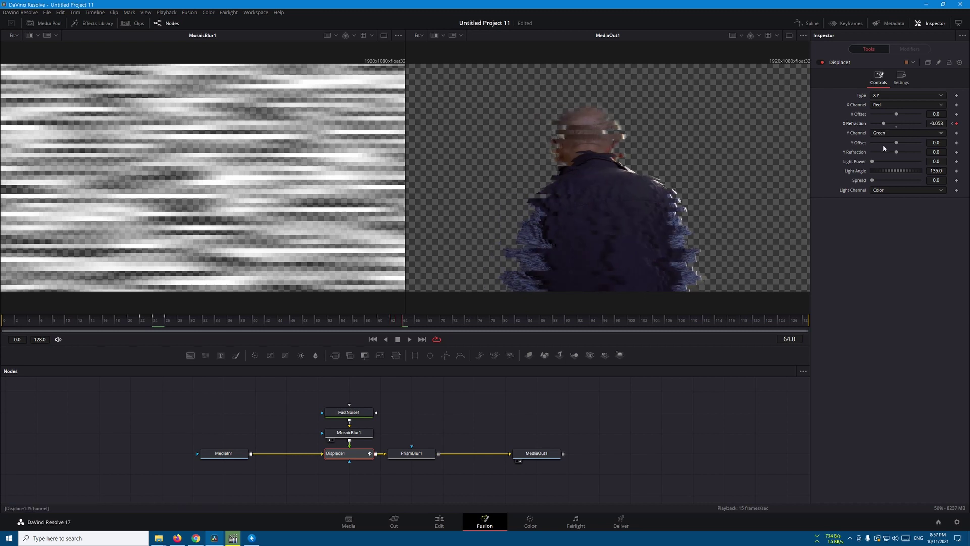
key(Right)
key(Right)
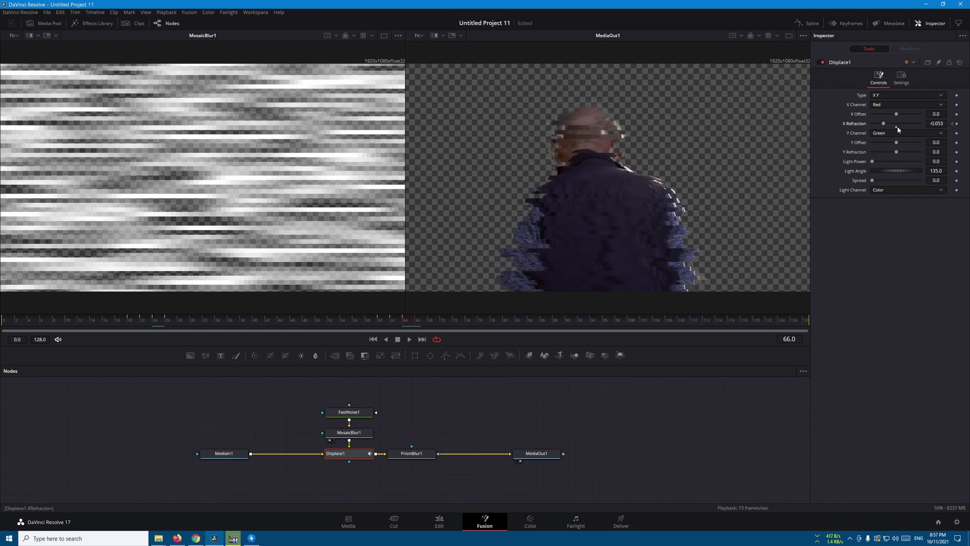
click(896, 127)
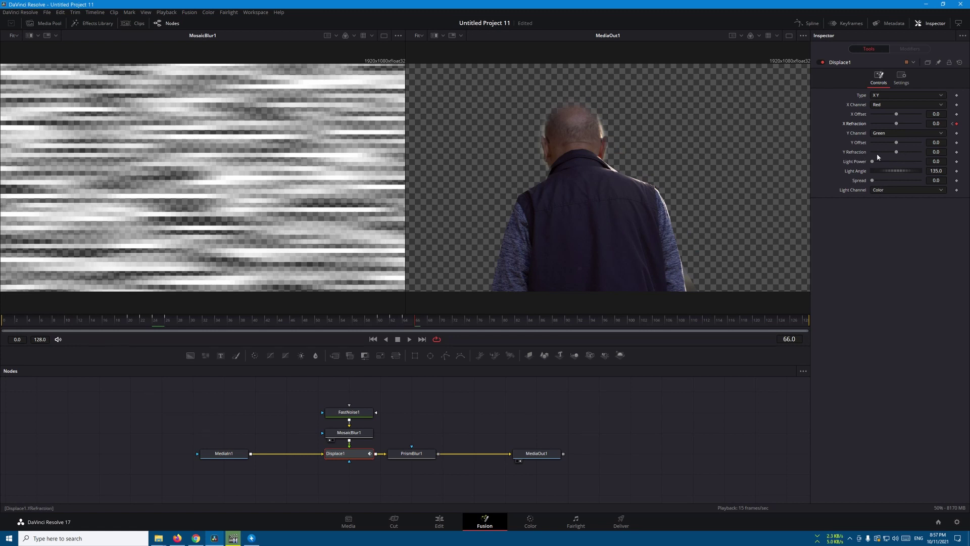
drag(896, 152, 898, 155)
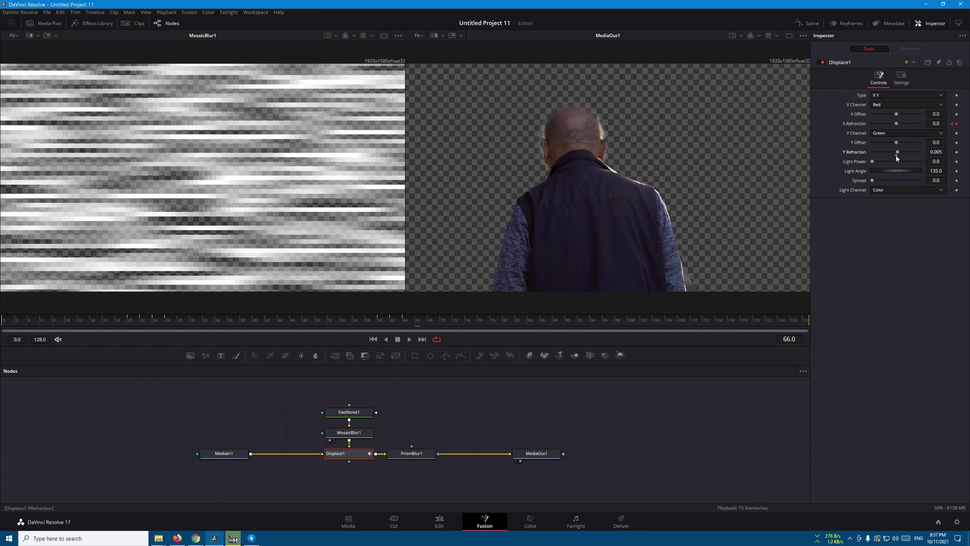
drag(897, 158, 896, 158)
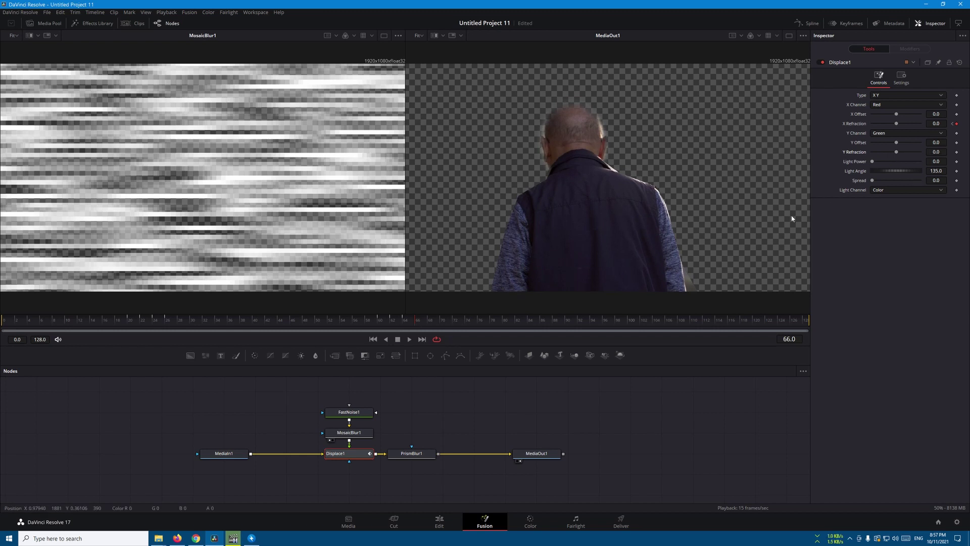
View PrismBlur1 in the right viewer and set its Aberration Distance to 0.118
click(415, 457)
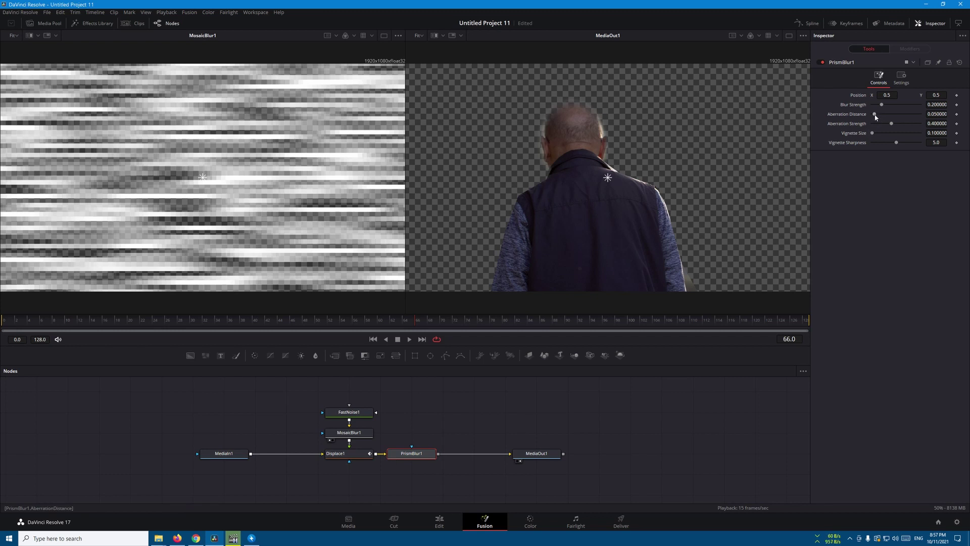
drag(875, 115, 887, 119)
key(2)
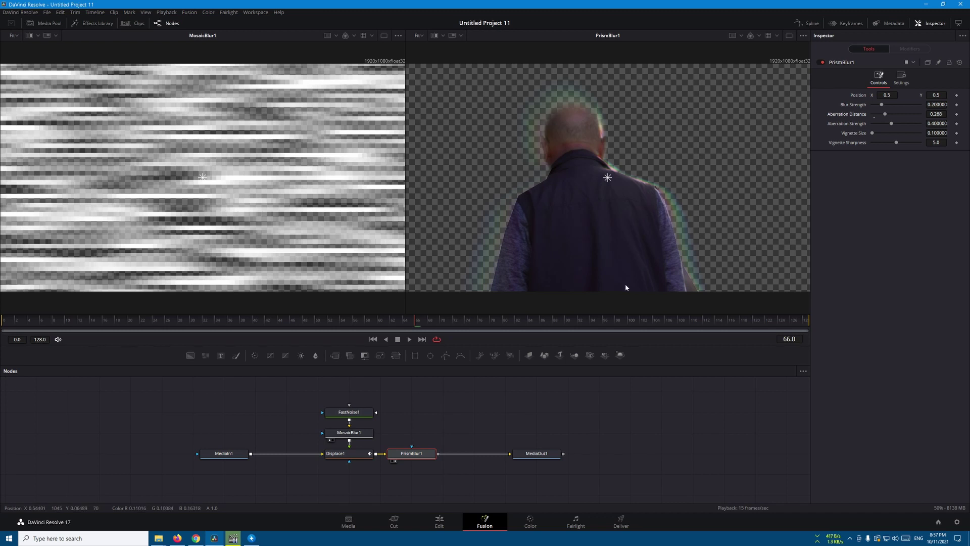
drag(875, 120, 878, 115)
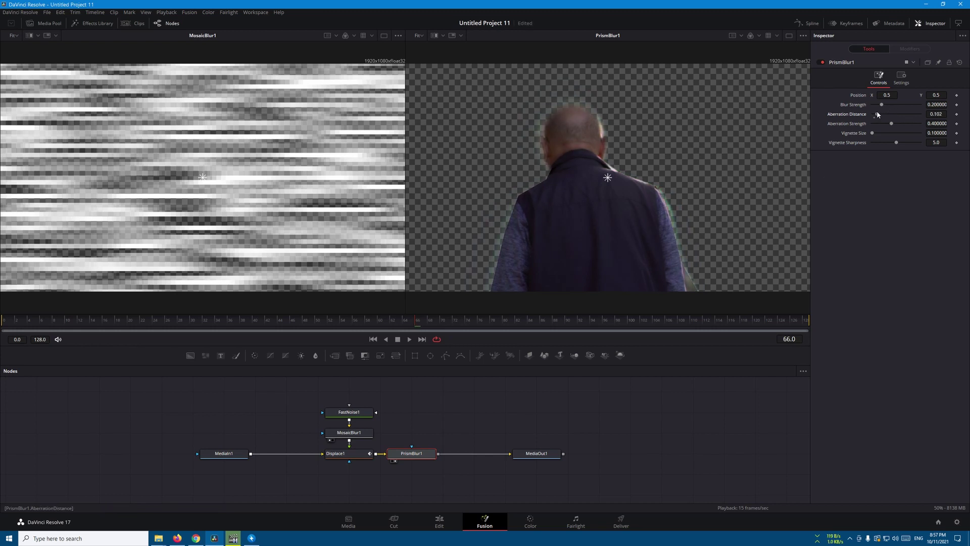
On the Edit page, place glitch 18.wav on Audio 1 near the start and trim it
click(439, 521)
key(space)
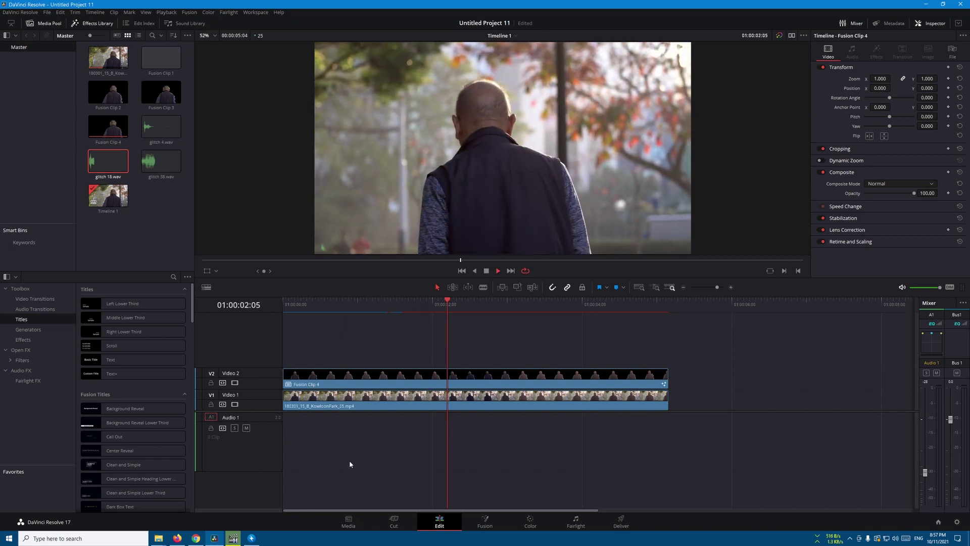
key(space)
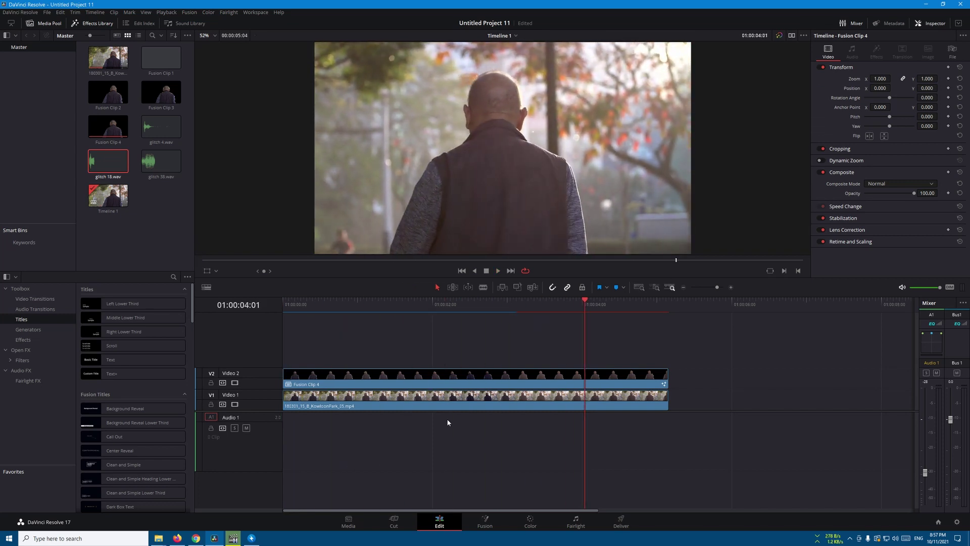
drag(300, 310, 341, 308)
drag(107, 161, 331, 427)
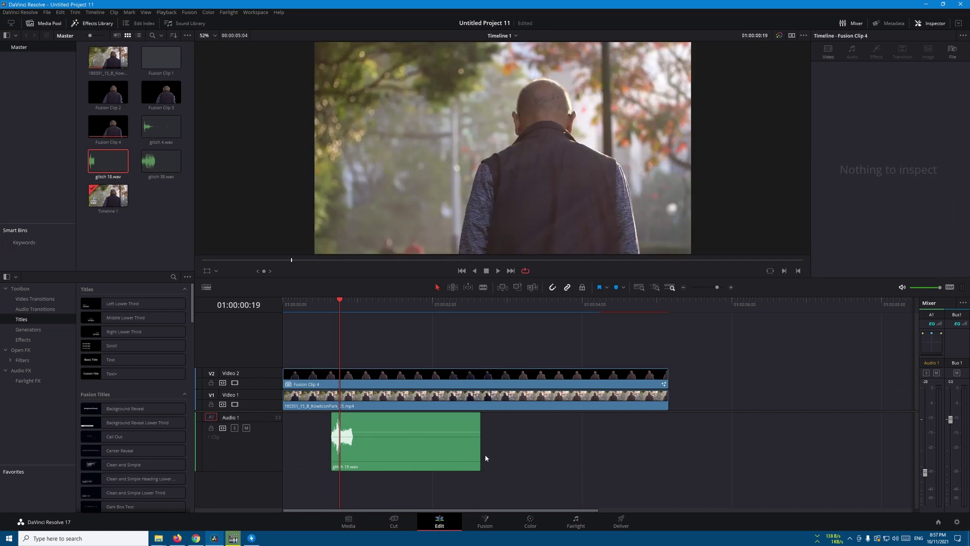
drag(480, 452, 377, 451)
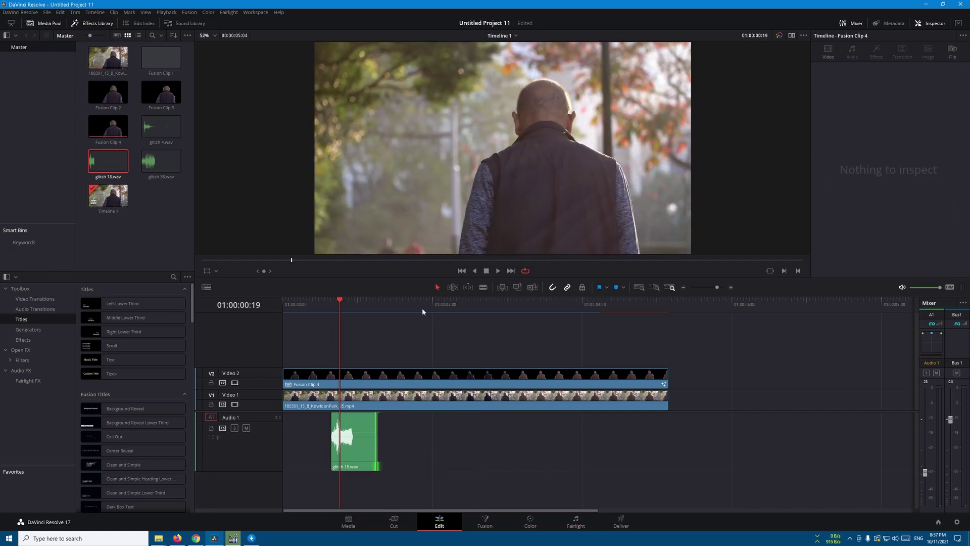
Place glitch 4.wav on Audio 1 at 01:00:02:13 and trim it shorter
drag(420, 306, 472, 311)
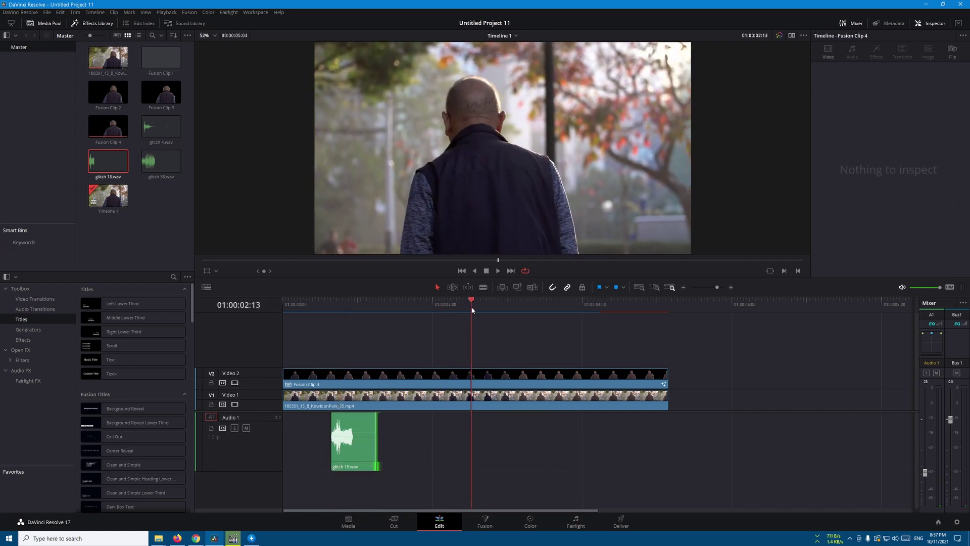
drag(161, 126, 463, 440)
drag(646, 452, 543, 445)
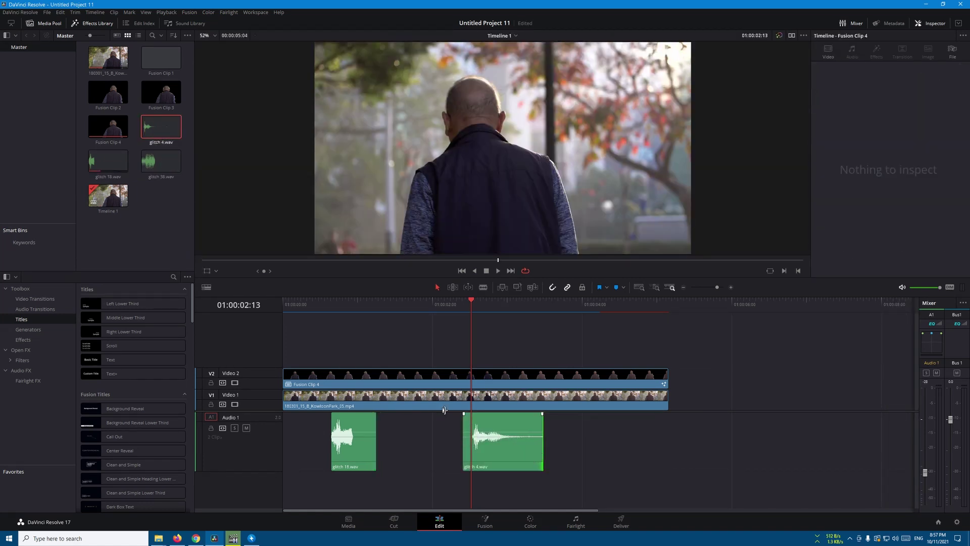
key(Home)
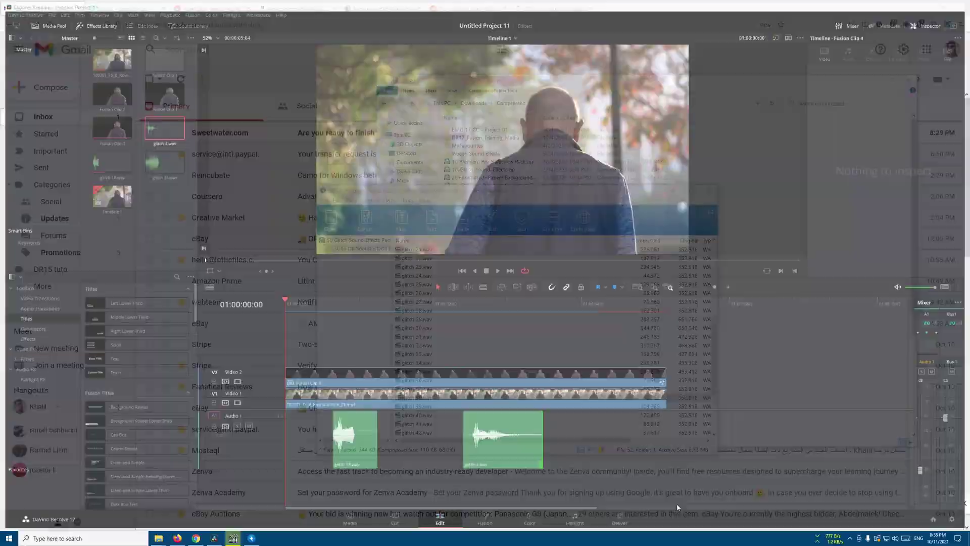